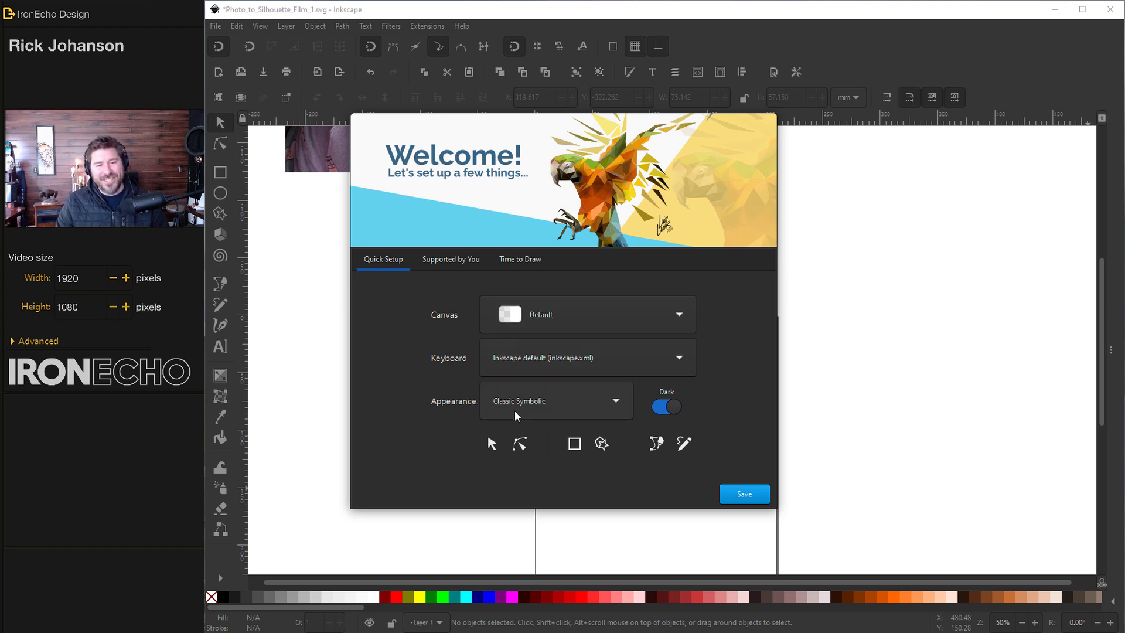
Step: Switch Inkscape to the dark theme and show the Time to Draw page templates
left_click(671, 409)
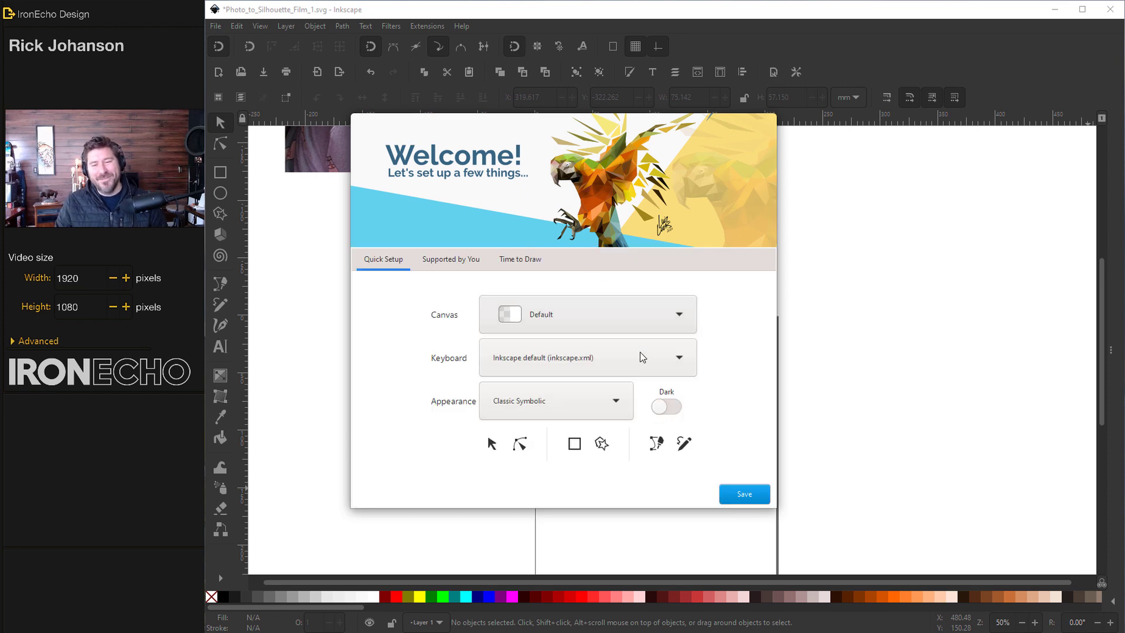
left_click(662, 407)
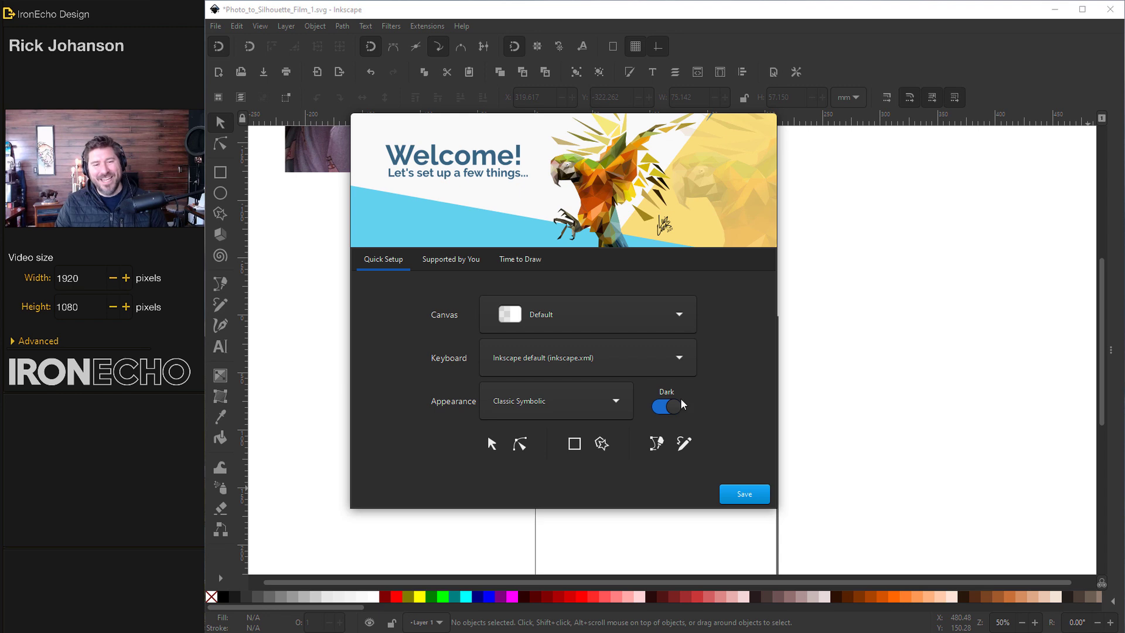
left_click(519, 261)
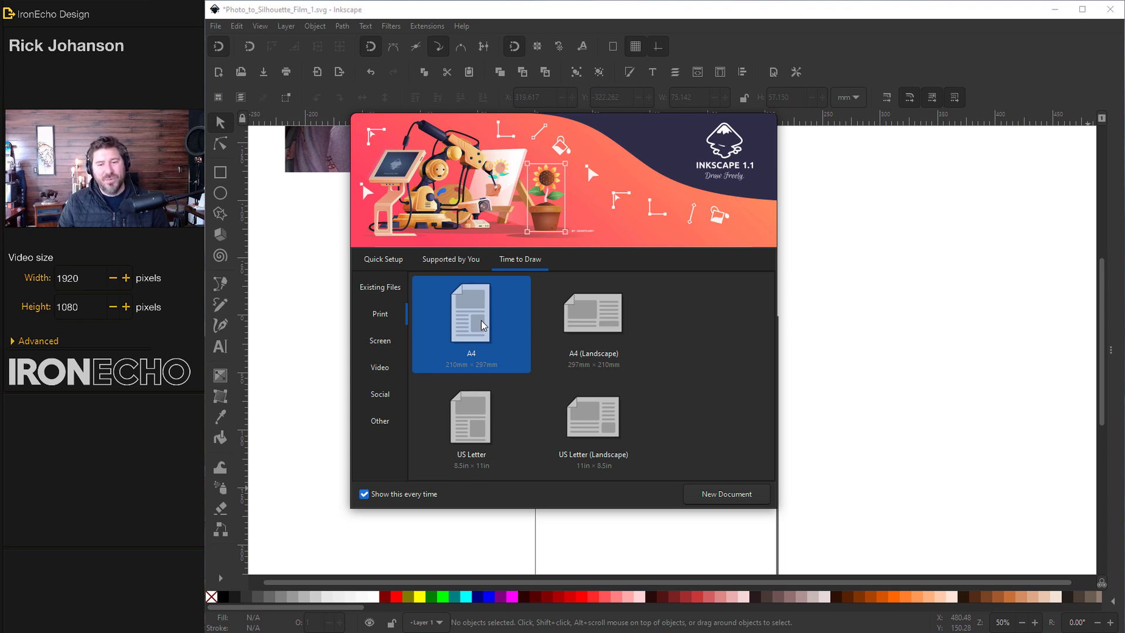
Step: Start an A4 document and confirm its 210 × 297 mm portrait size in Document Properties
left_click(482, 326)
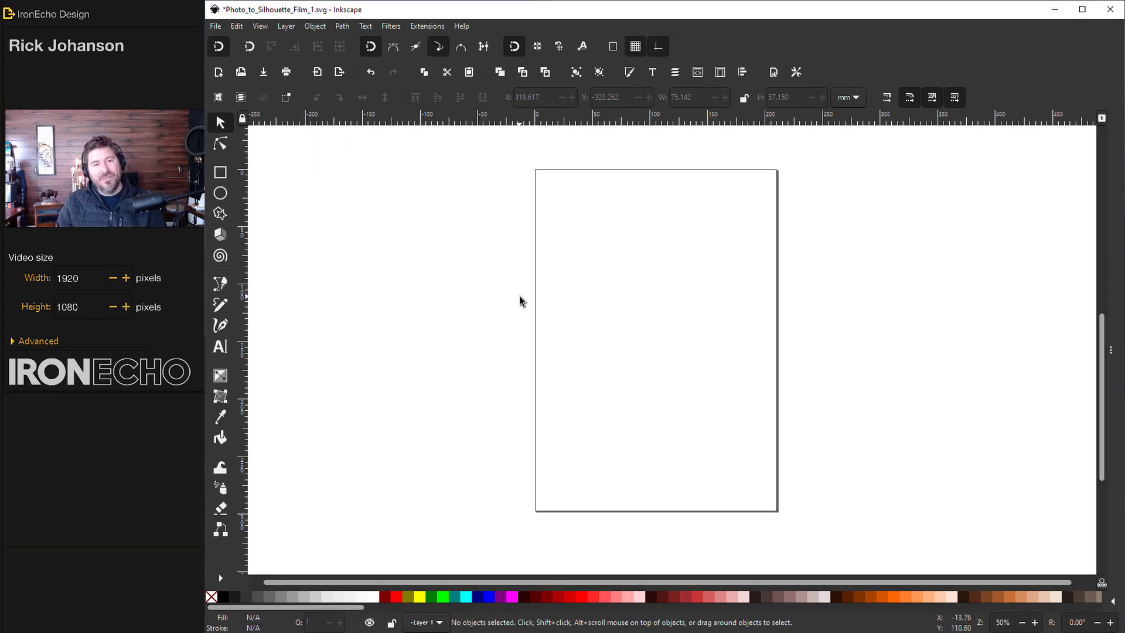
left_click(216, 27)
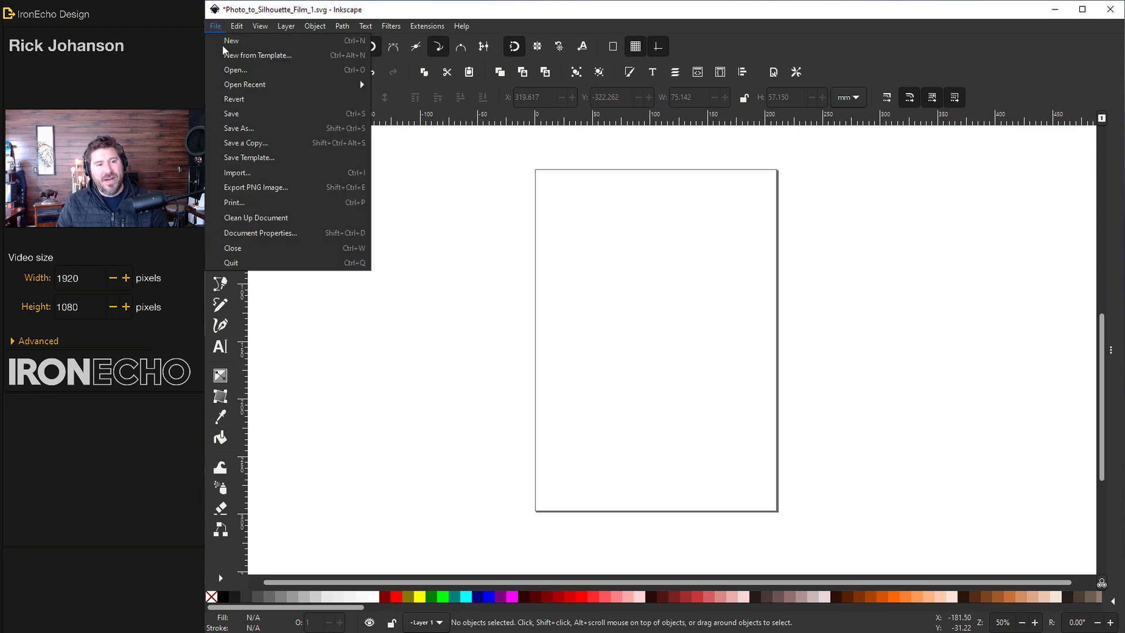
left_click(256, 226)
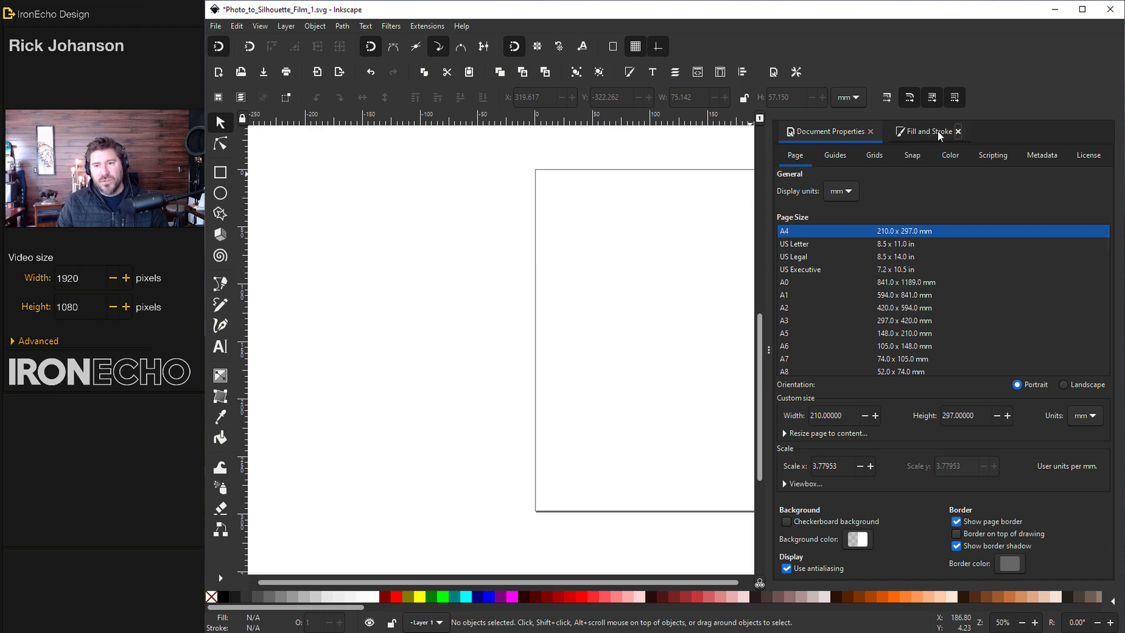
left_click(871, 132)
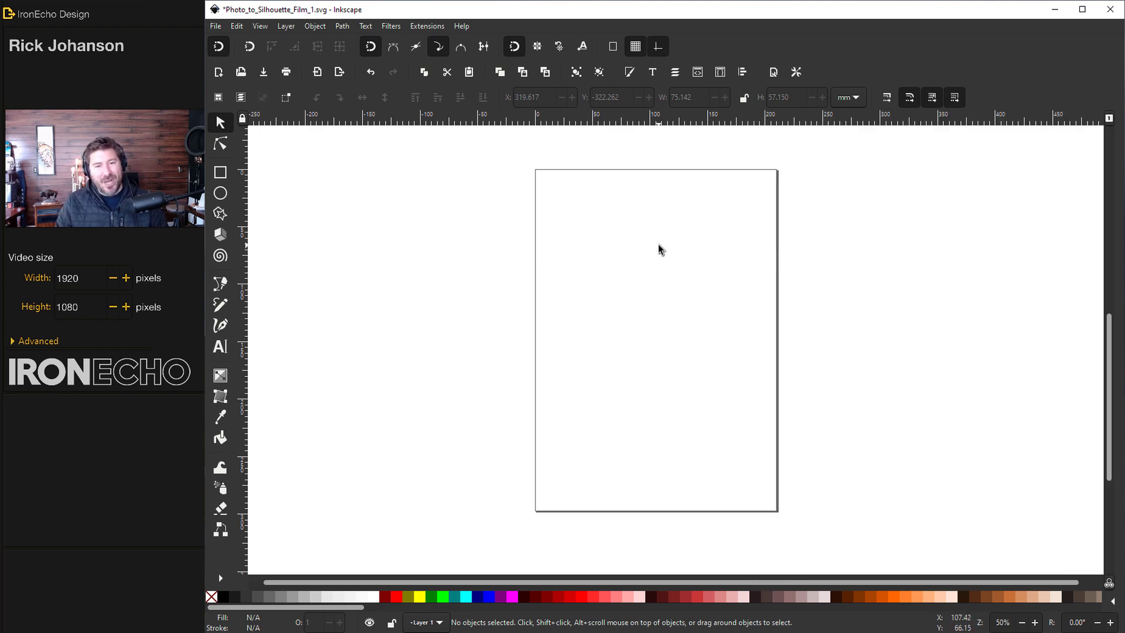
Step: Import the FILM photo as an embedded image with default settings
left_click(215, 26)
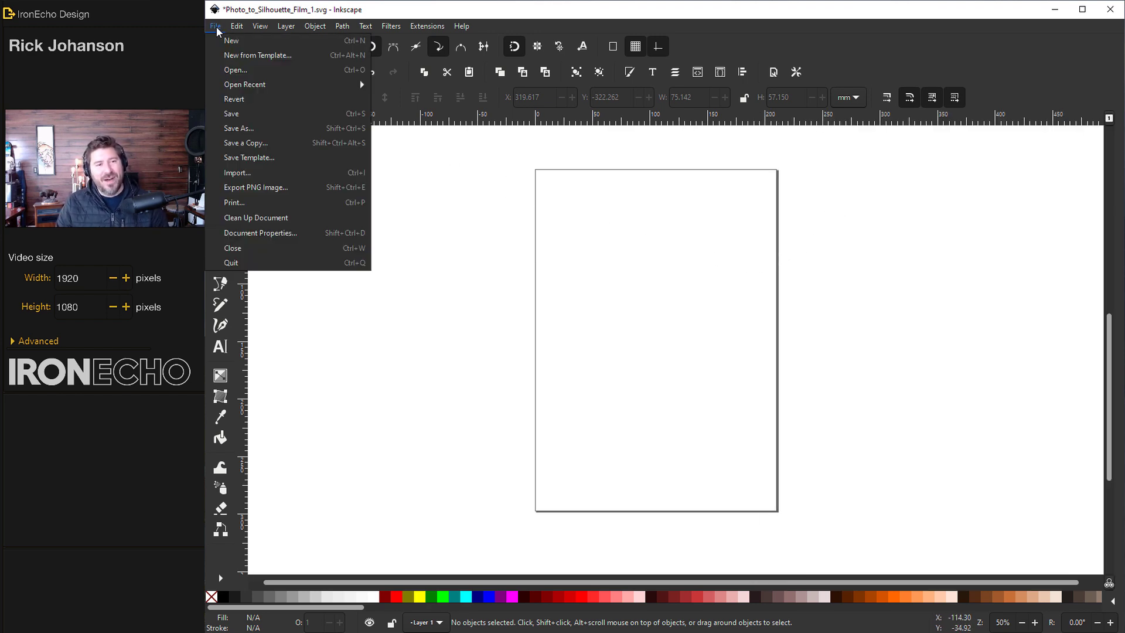
left_click(238, 172)
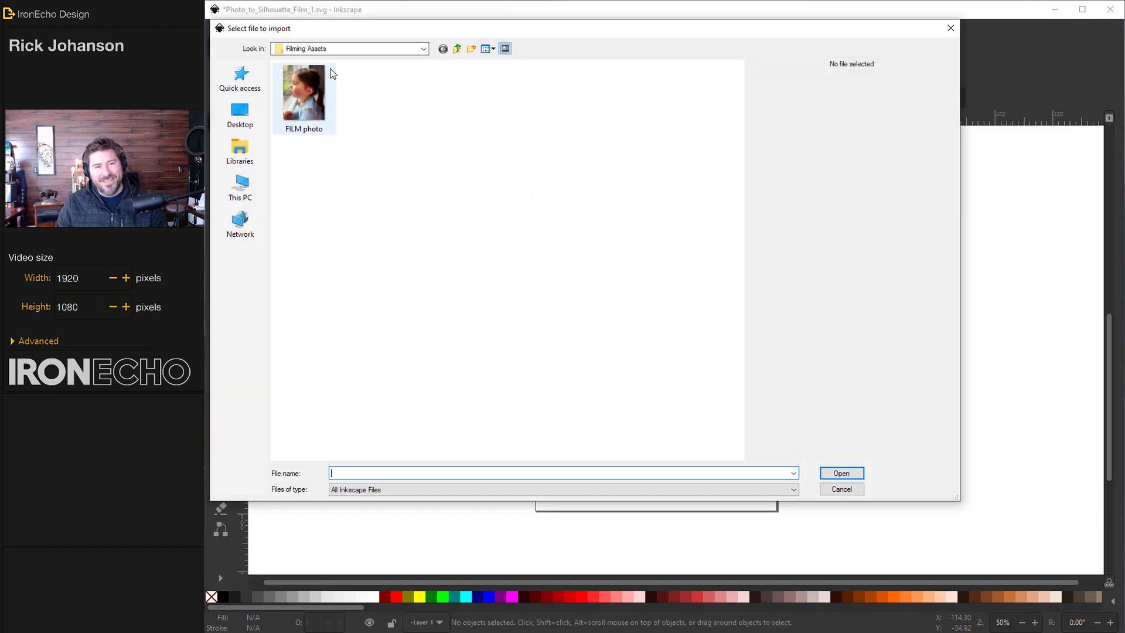
left_click(304, 93)
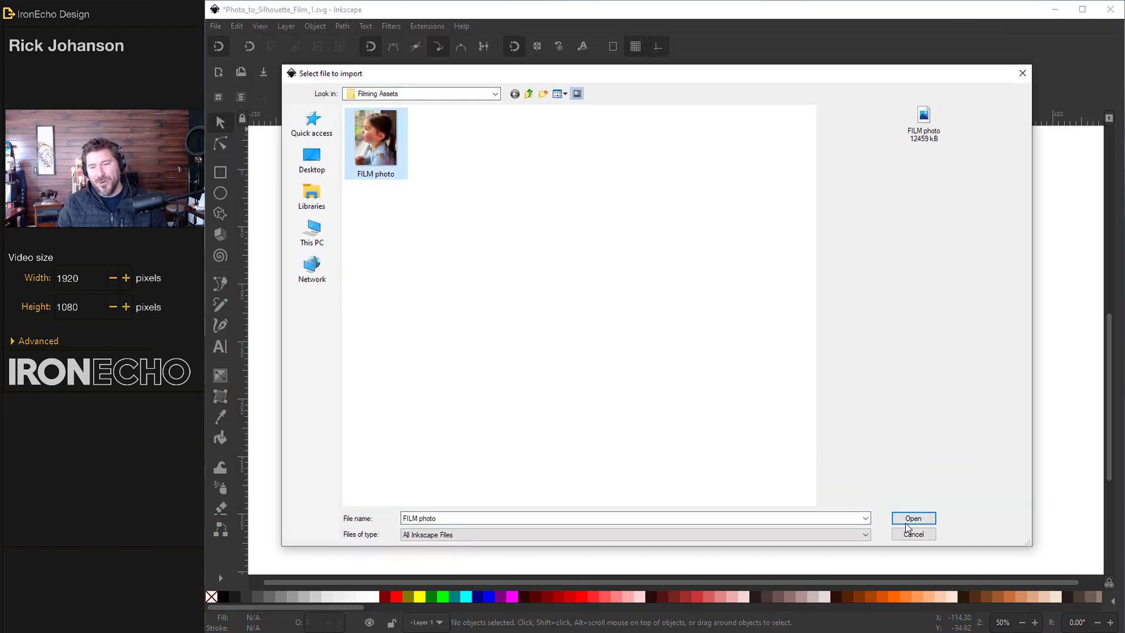
left_click(841, 473)
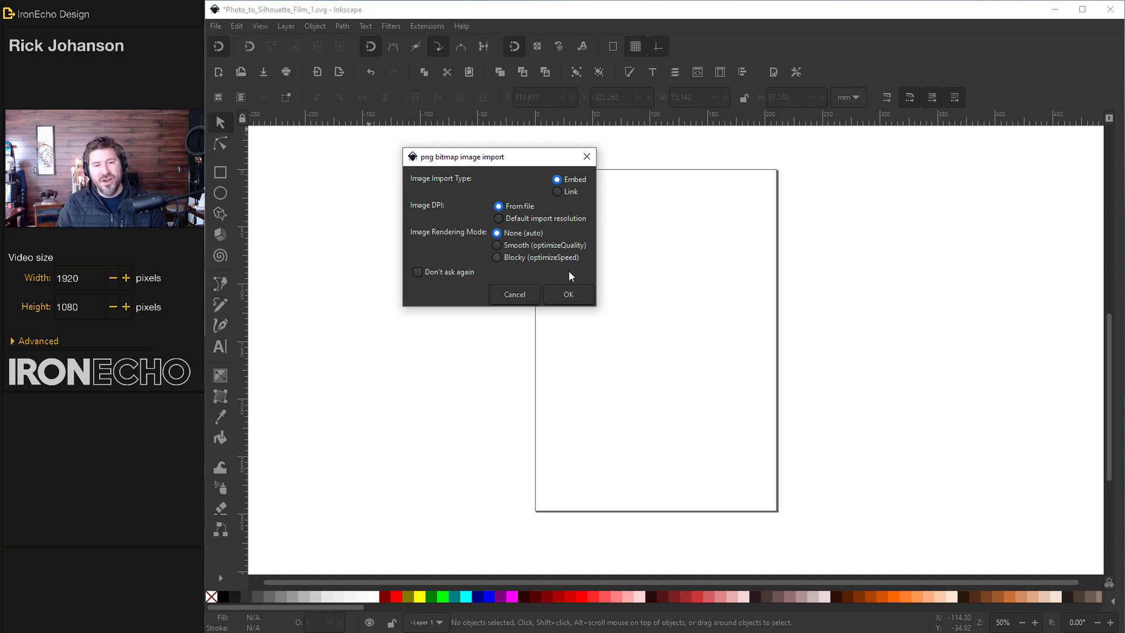
left_click(569, 293)
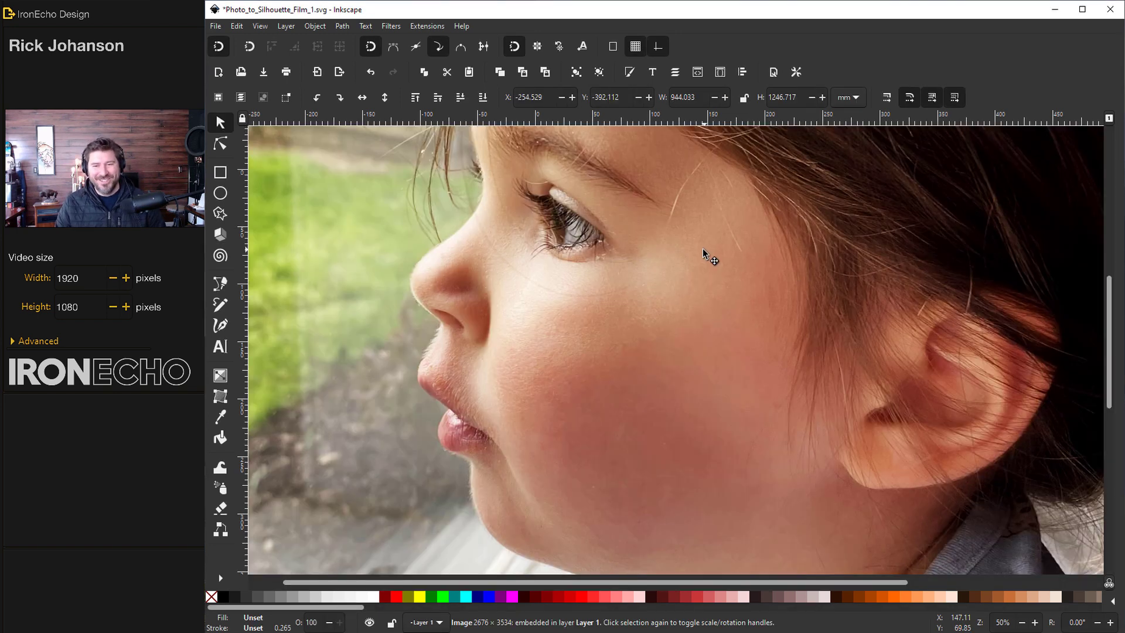
Step: Drag the imported photo down and to the left across the canvas
left_click_drag(703, 248, 698, 301)
scroll(697, 284, "down", 2)
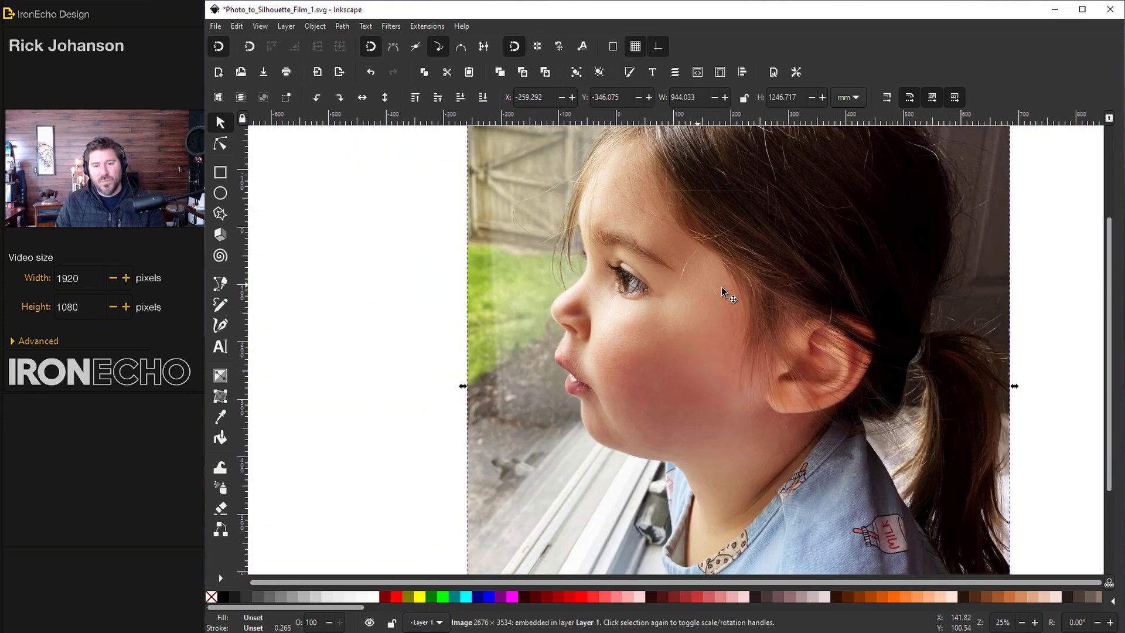
left_click_drag(658, 352, 631, 287)
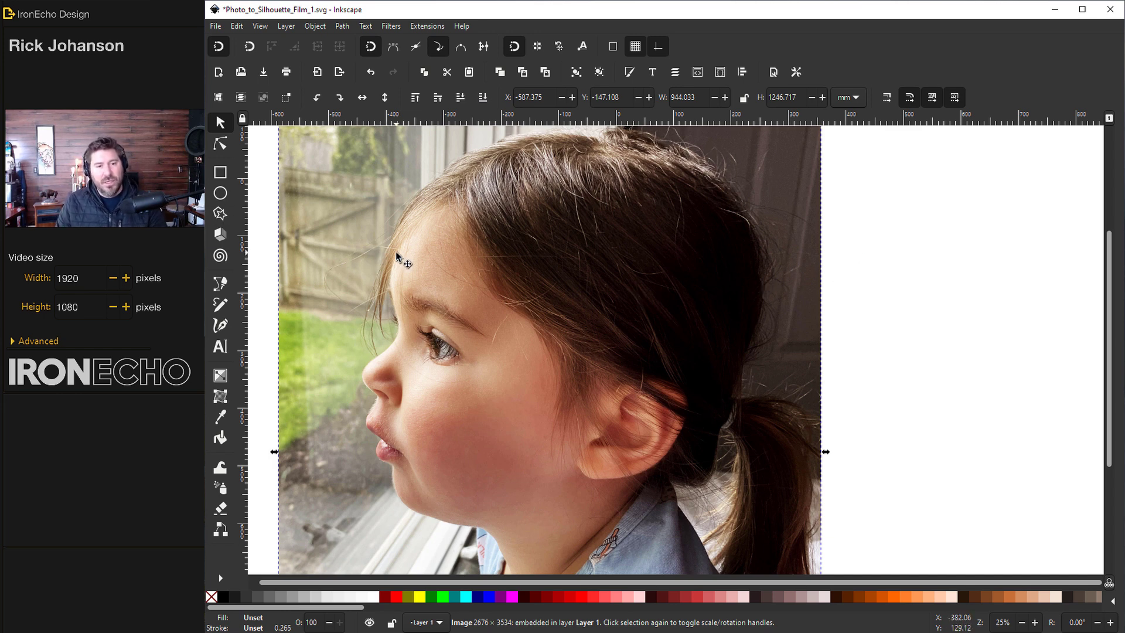
left_click_drag(396, 253, 411, 303)
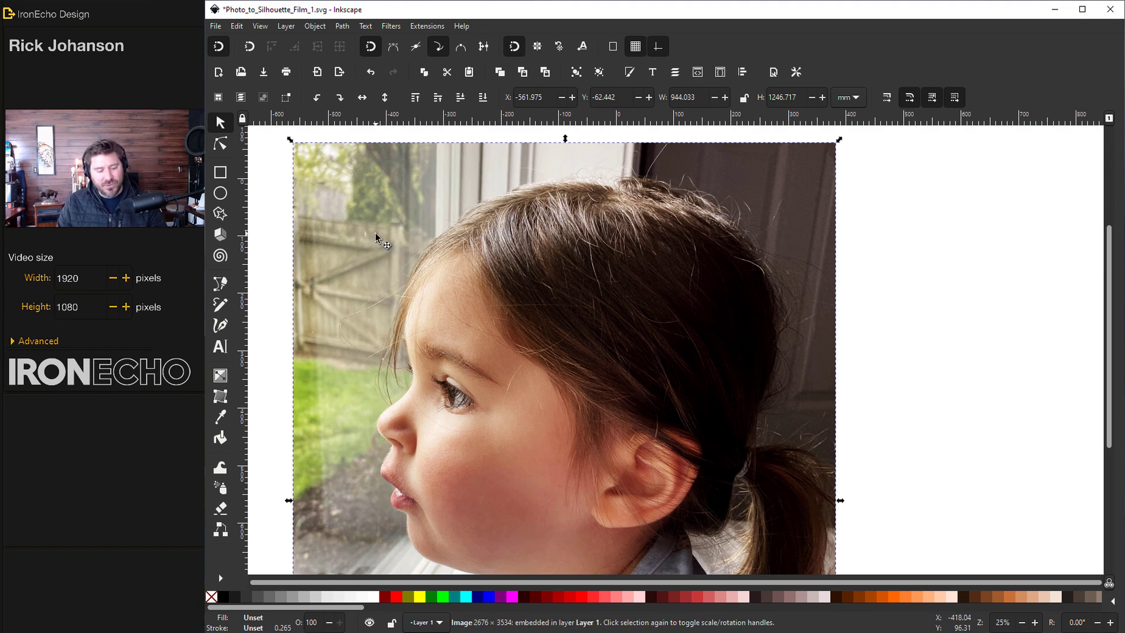
Step: Scale the photo down to about 262 × 347 mm and move it further down
left_click_drag(290, 141, 490, 359)
left_click_drag(525, 398, 619, 191)
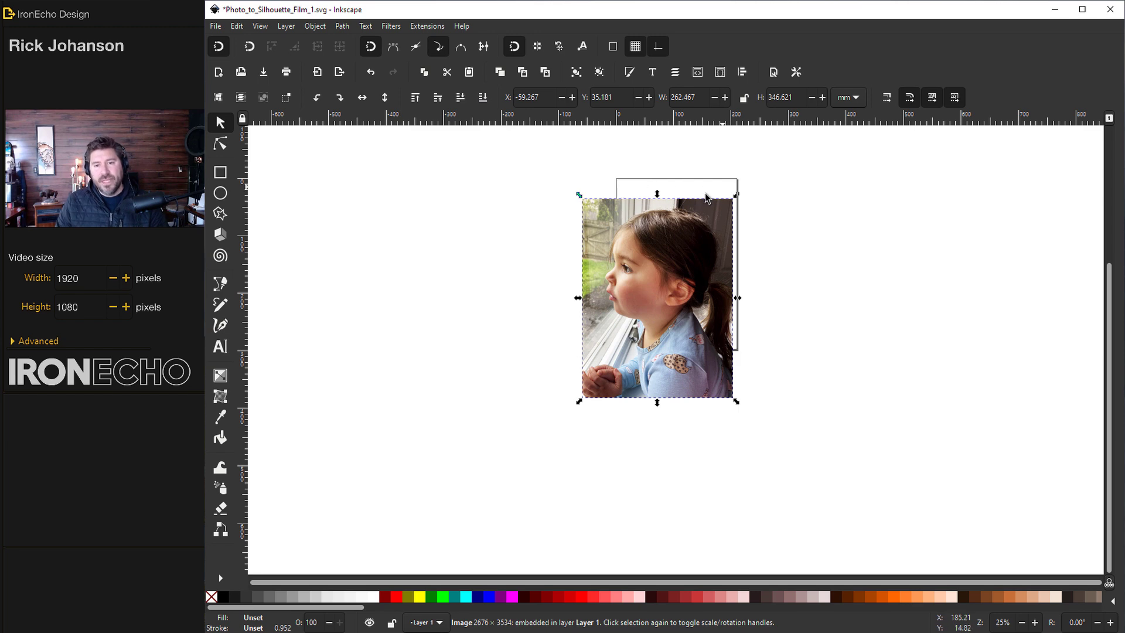
left_click_drag(697, 248, 607, 352)
scroll(606, 354, "down", 10)
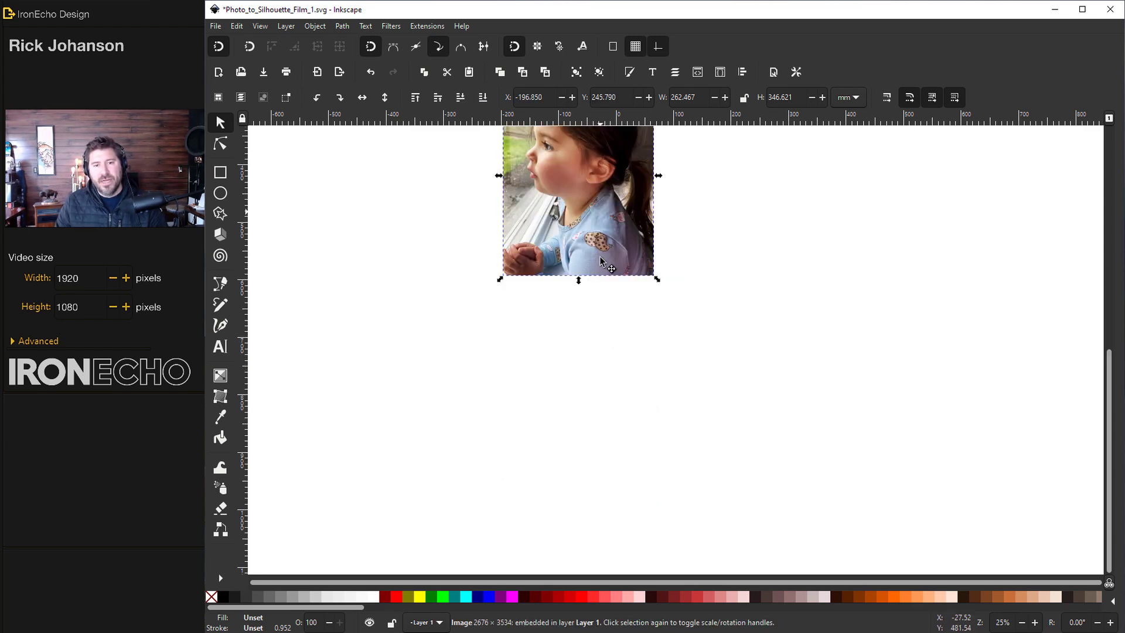
left_click_drag(601, 262, 595, 332)
scroll(604, 332, "up", 3)
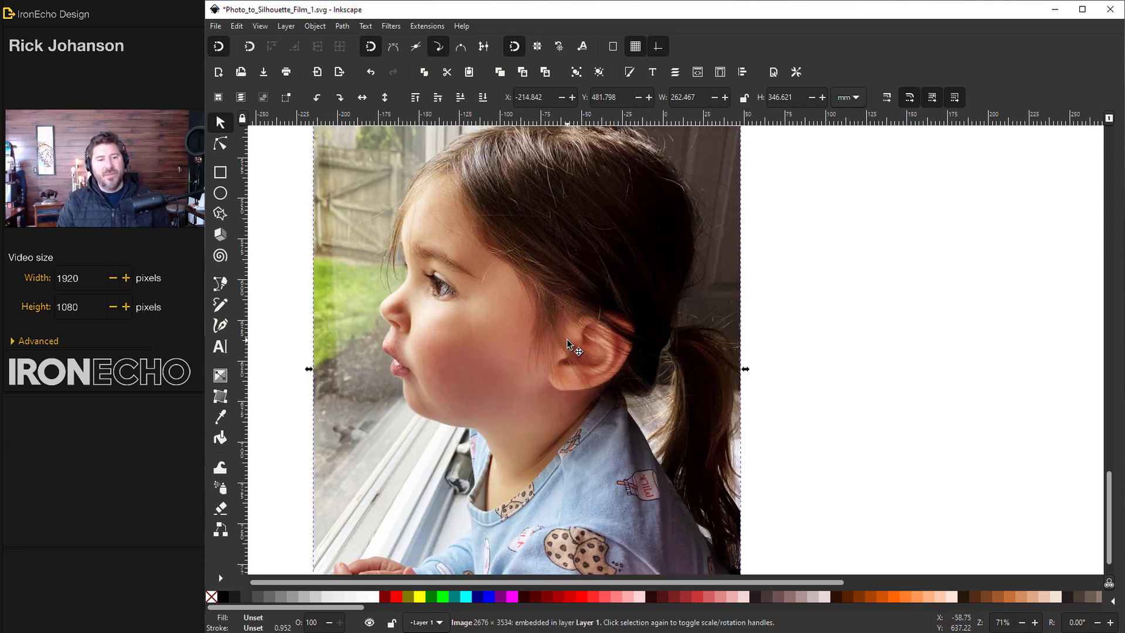
scroll(564, 340, "up", 2)
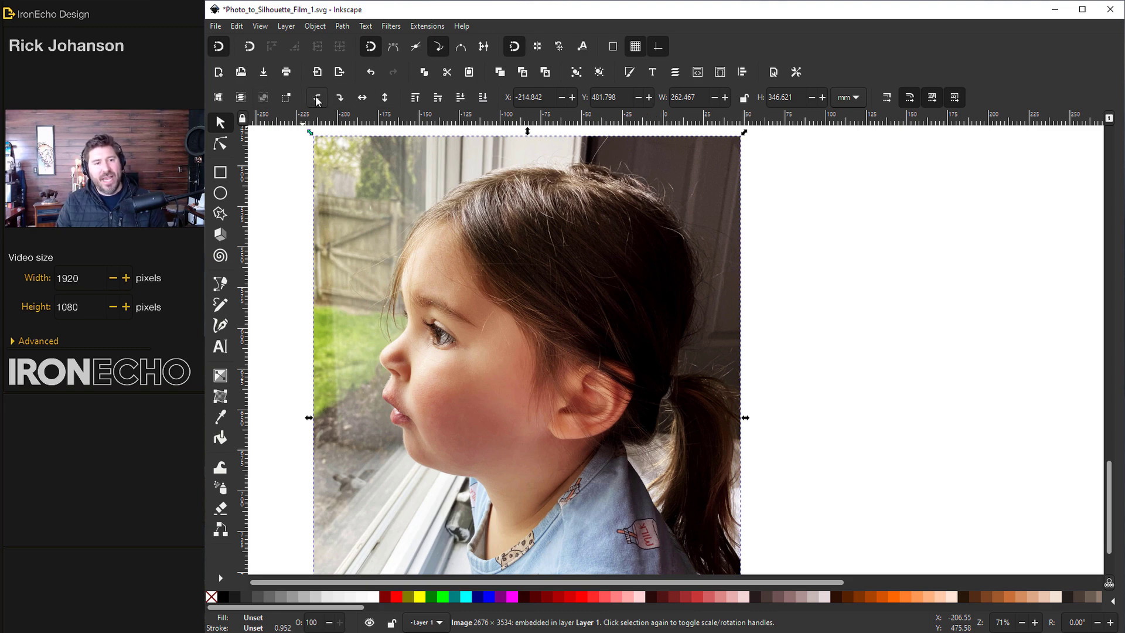
Step: Mirror the photo horizontally so the girl faces right, then nudge it right
left_click(386, 97)
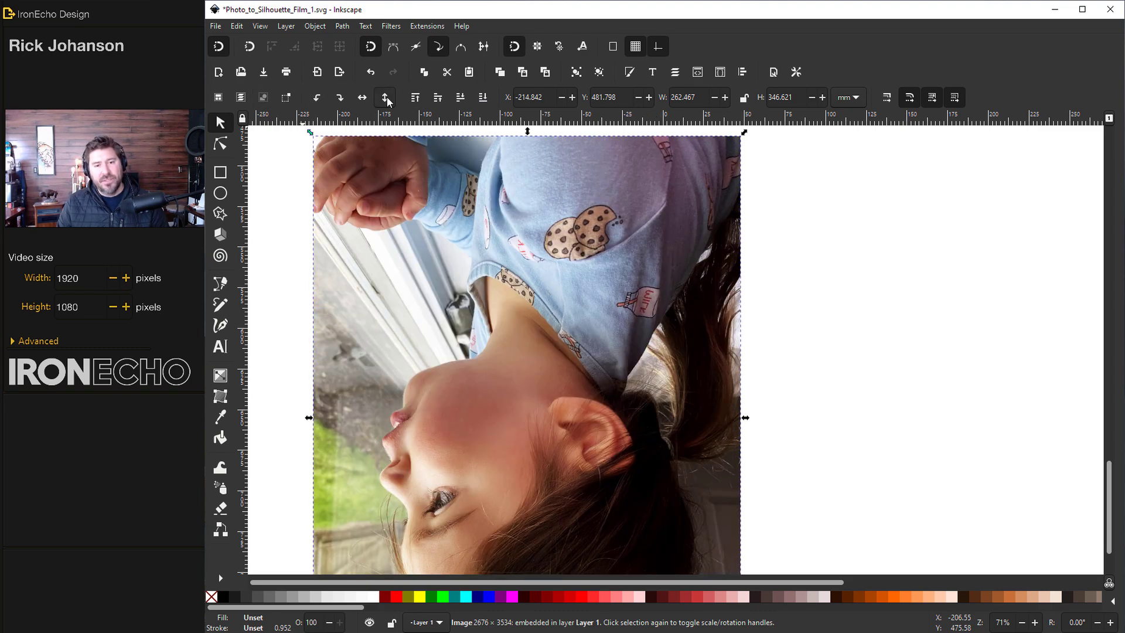
left_click(386, 97)
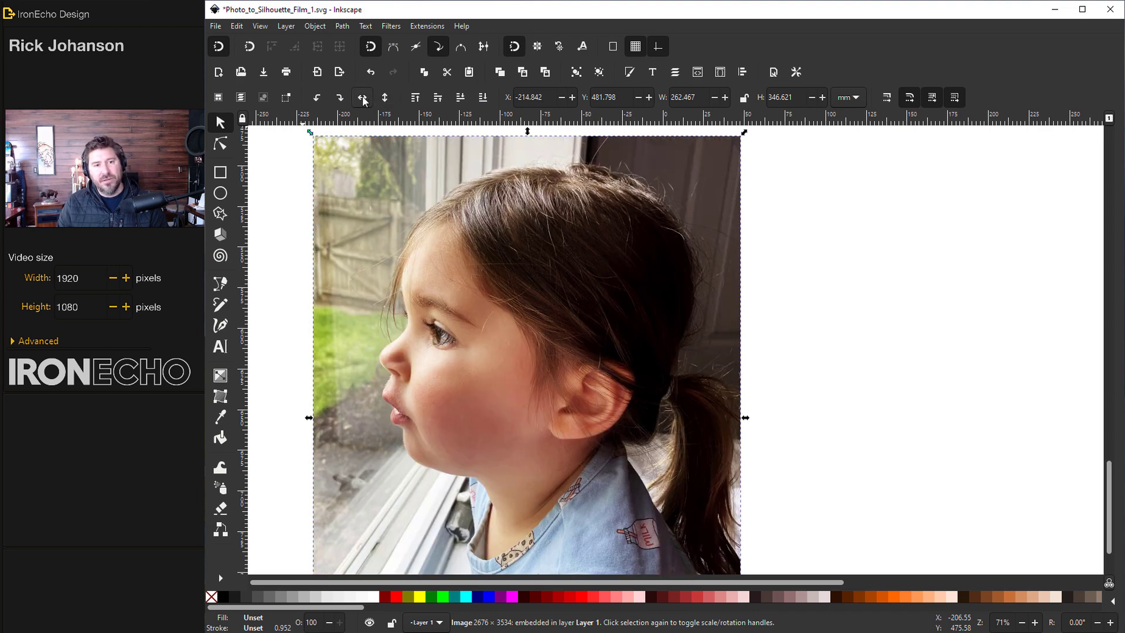
left_click(363, 98)
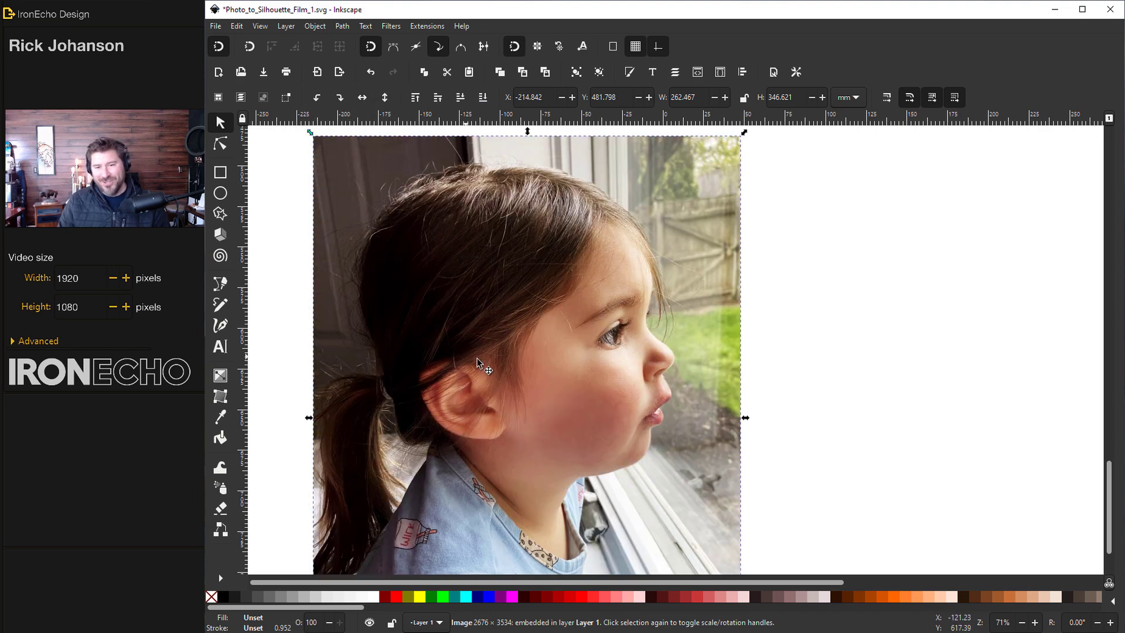
left_click_drag(631, 367, 814, 377)
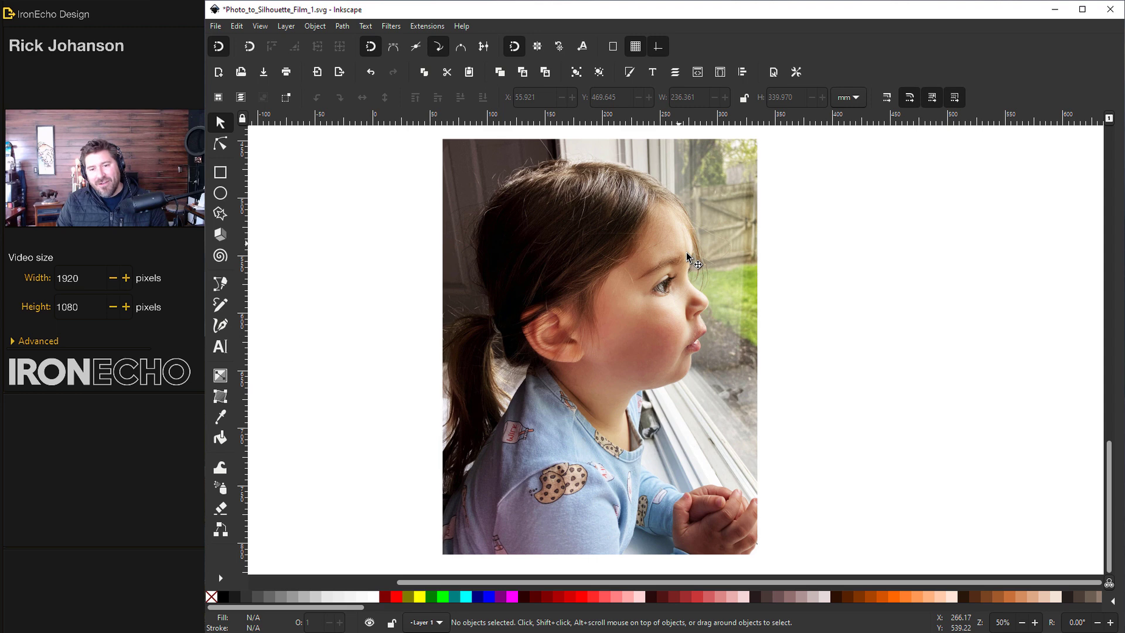
Step: Set the 75-node green silhouette path to 50% opacity, then delete it
left_click(588, 263)
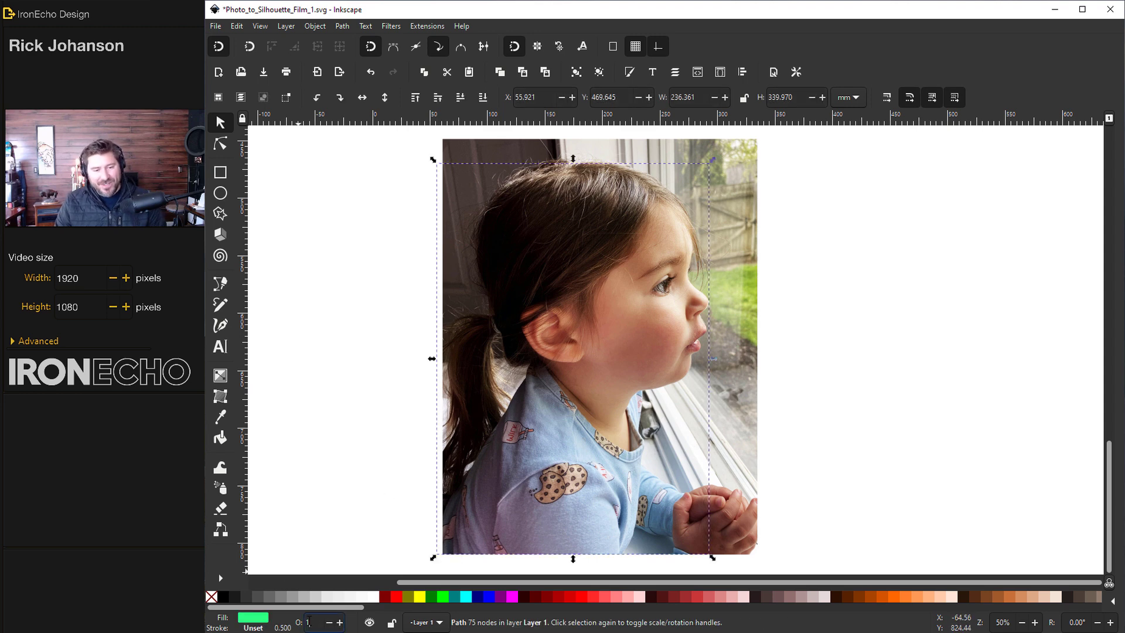
left_click(302, 620)
type("50")
key("Return")
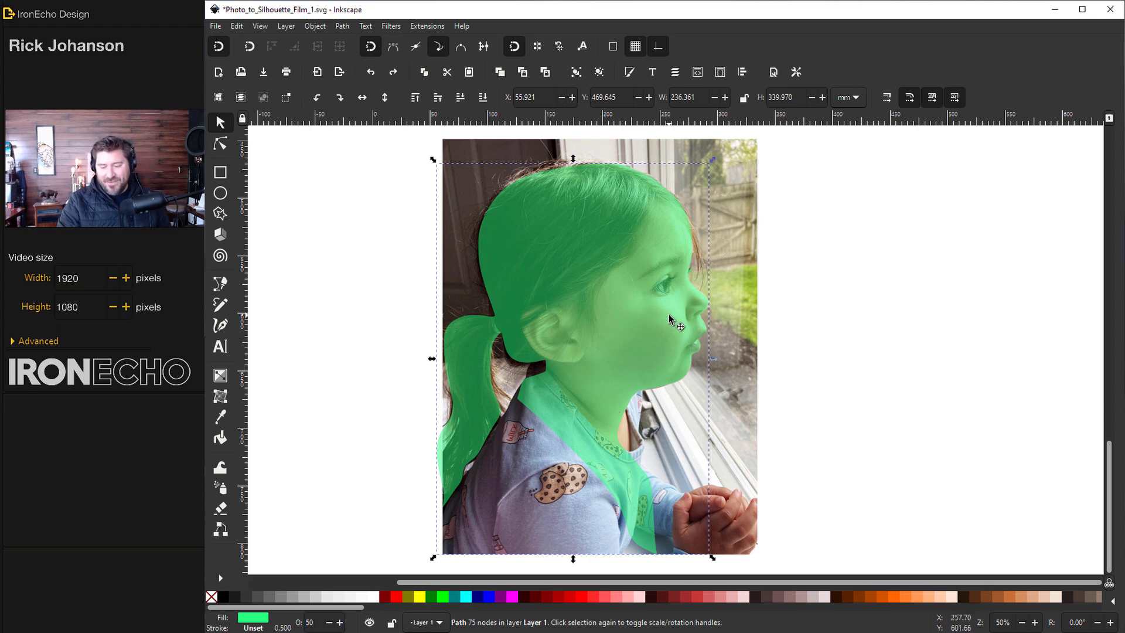
key("Delete")
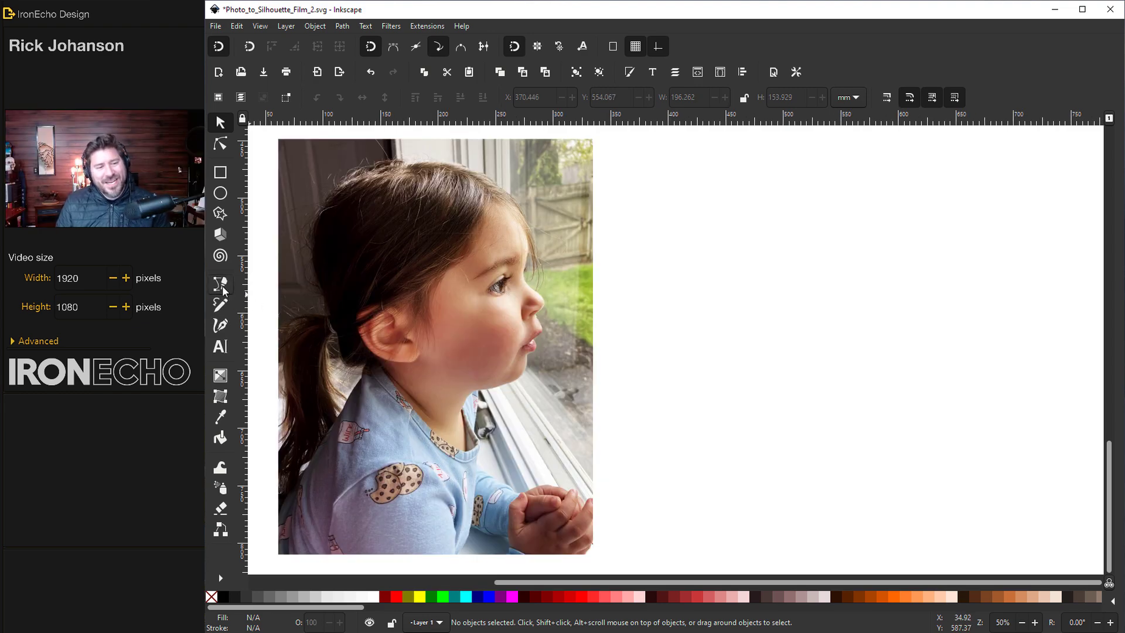
Step: Draw a closed four-corner shape to the right of the photo with the Bezier pen
left_click(223, 287)
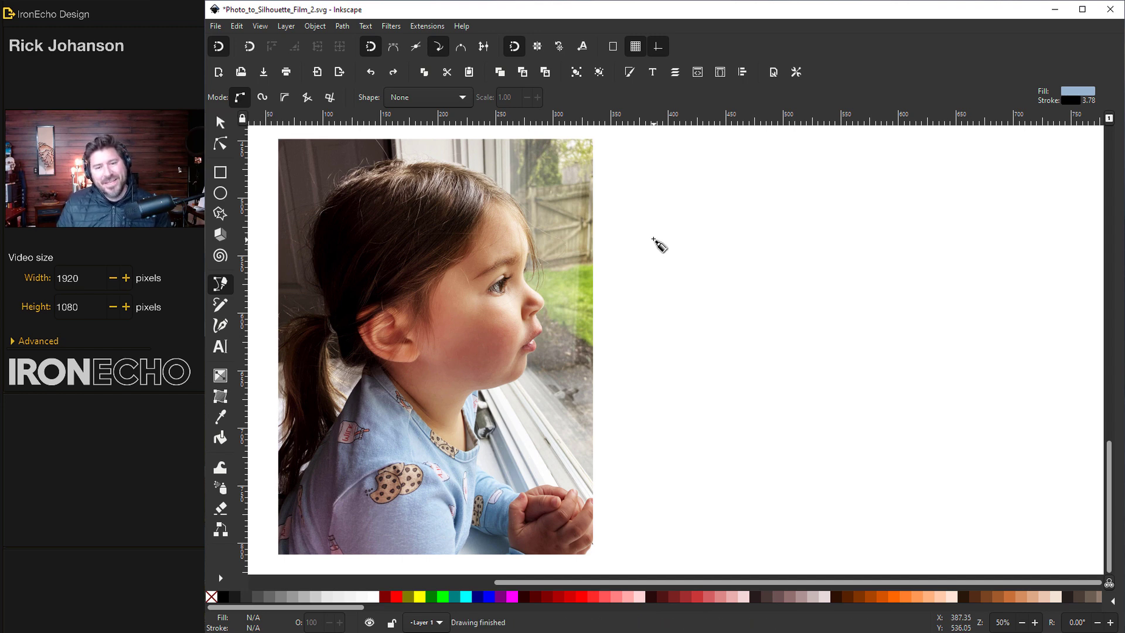
left_click(637, 237)
left_click(781, 186)
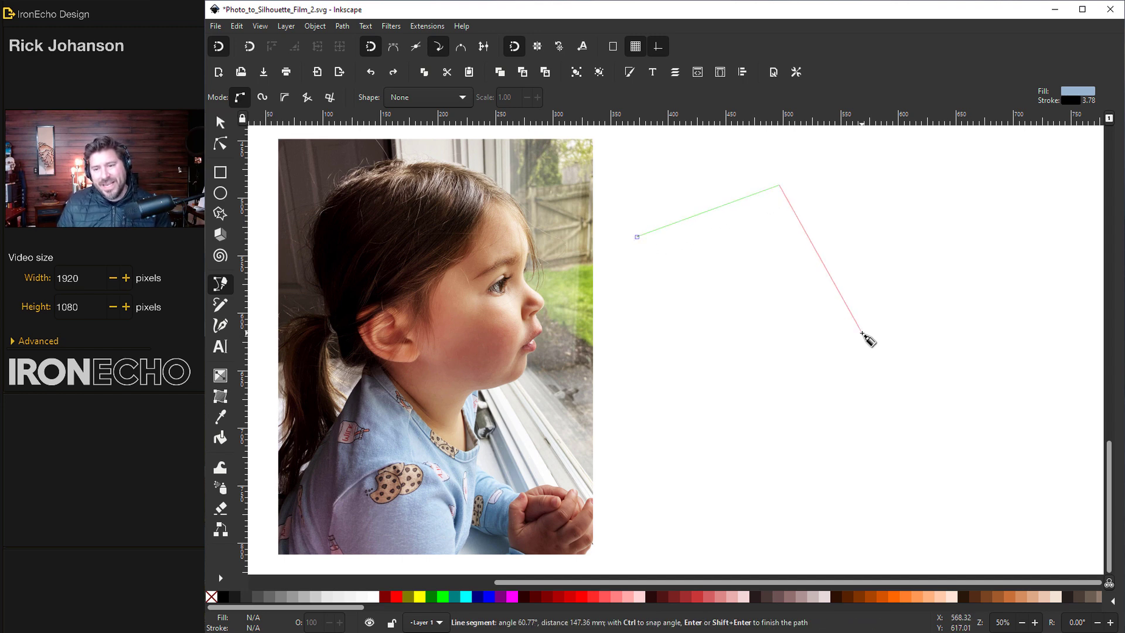
left_click(862, 333)
left_click(655, 335)
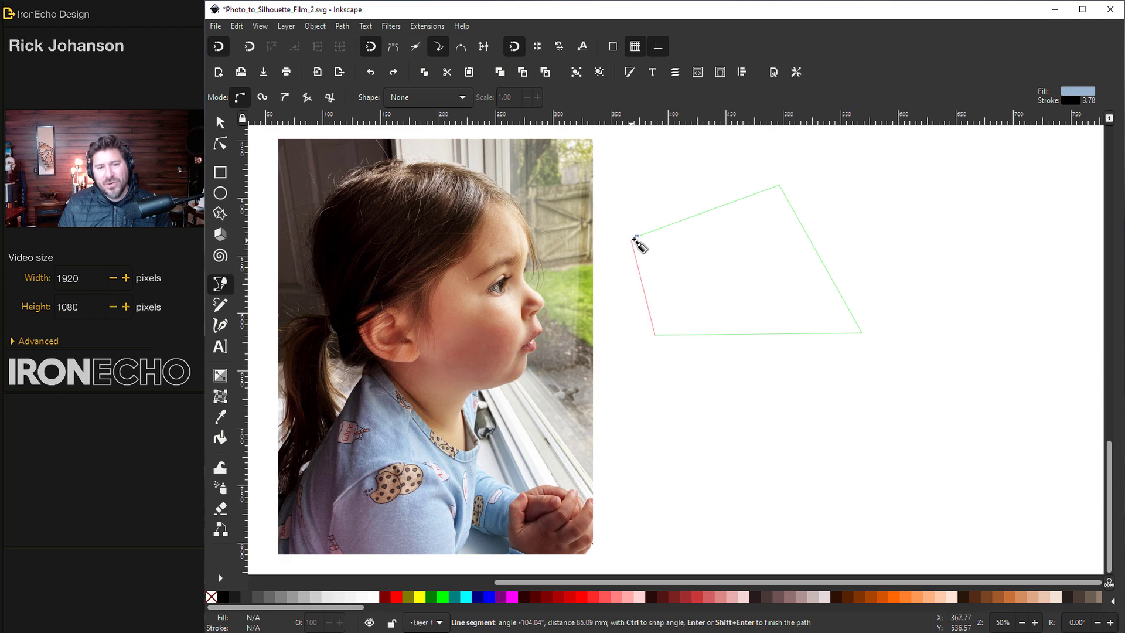
left_click(637, 236)
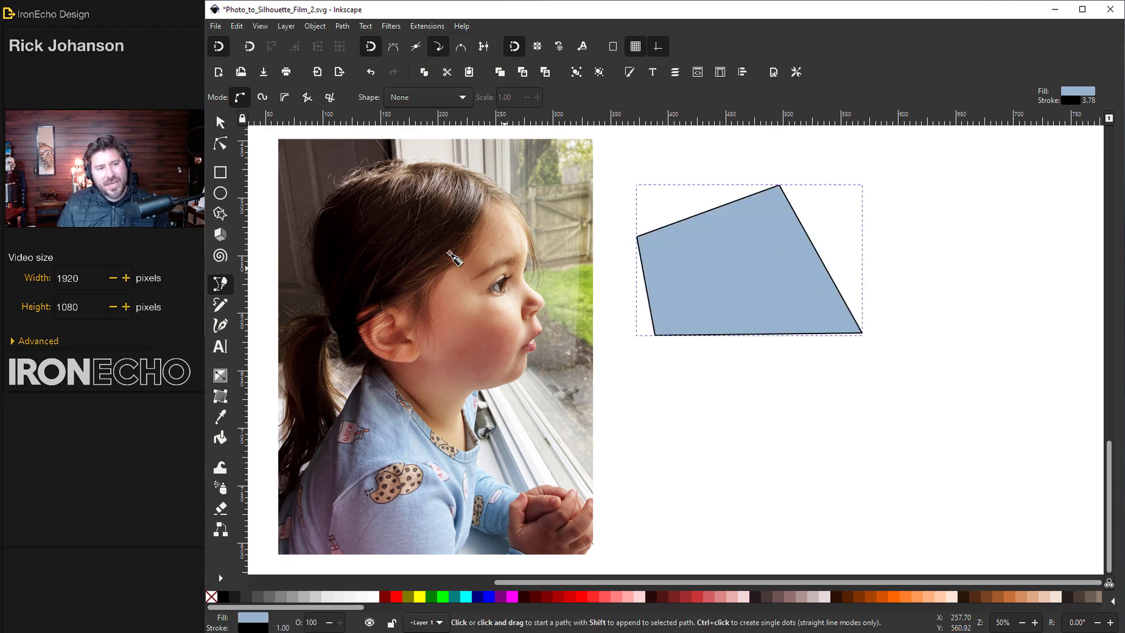
Step: Reposition the shape's corners and bend its left and top edges into curves
left_click(226, 147)
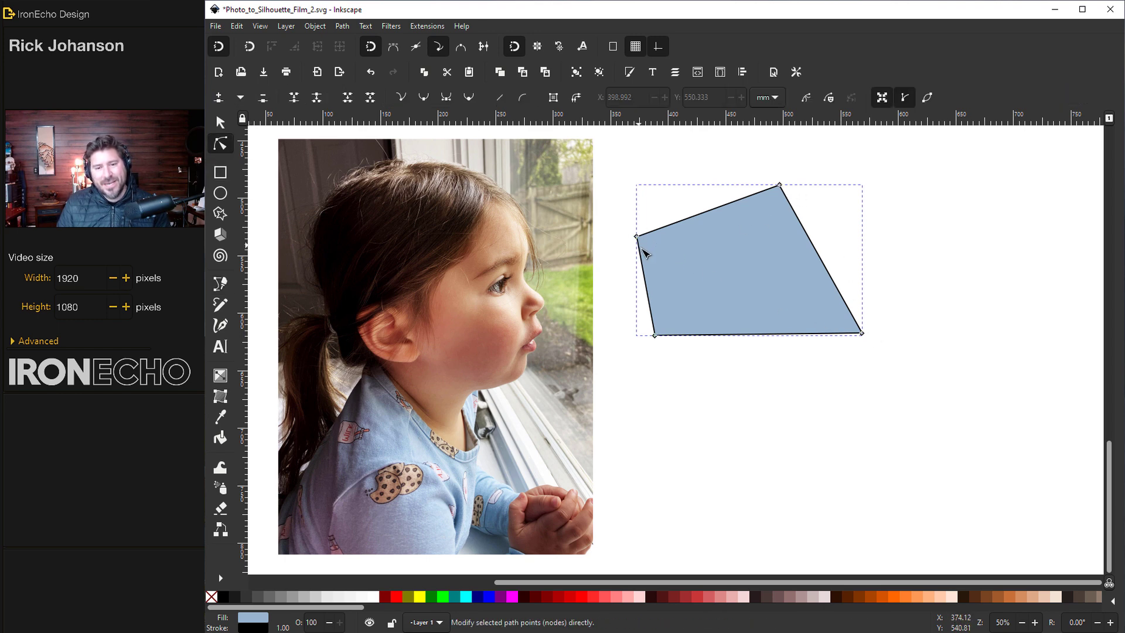
mouse_move(648, 241)
left_mouse_down()
mouse_move(692, 250)
mouse_move(652, 231)
left_mouse_up()
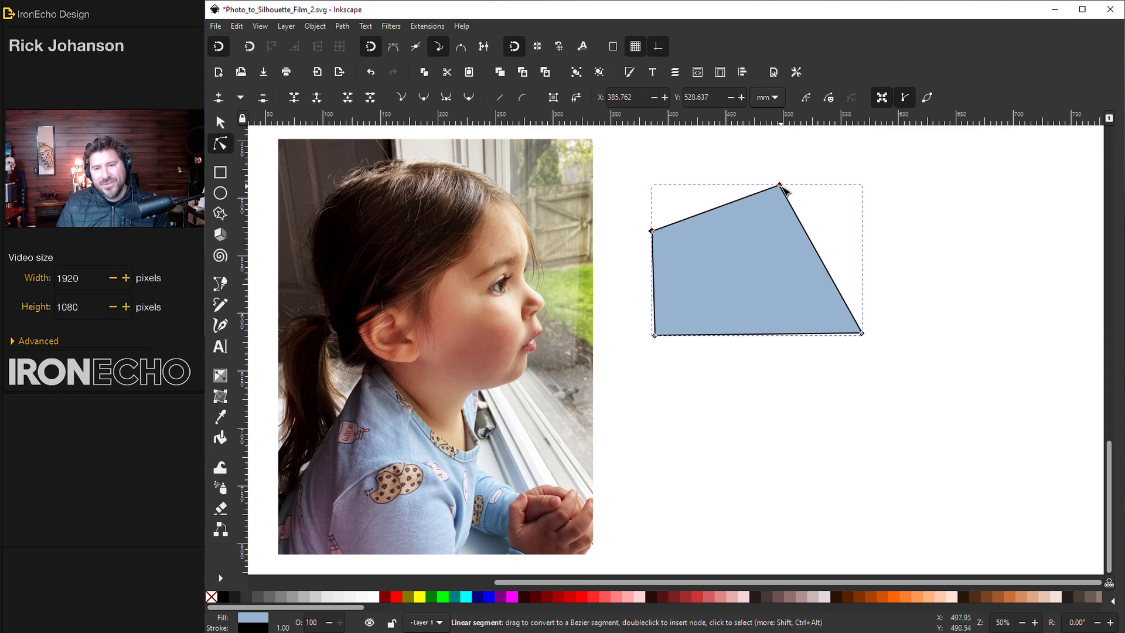
left_click_drag(780, 185, 816, 198)
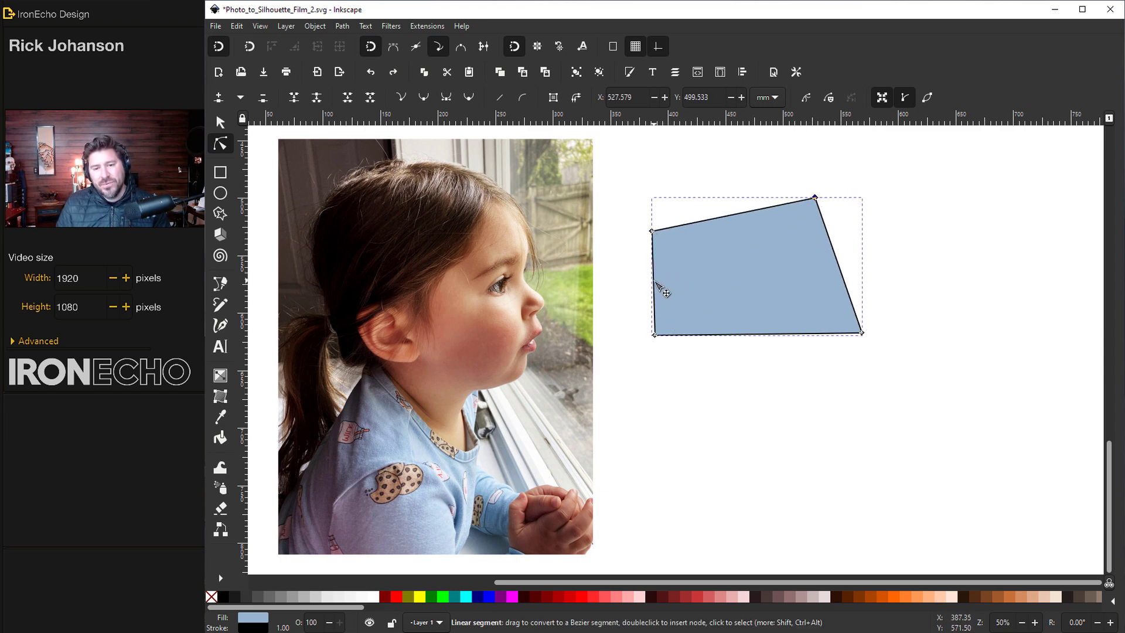
left_click_drag(658, 282, 684, 266)
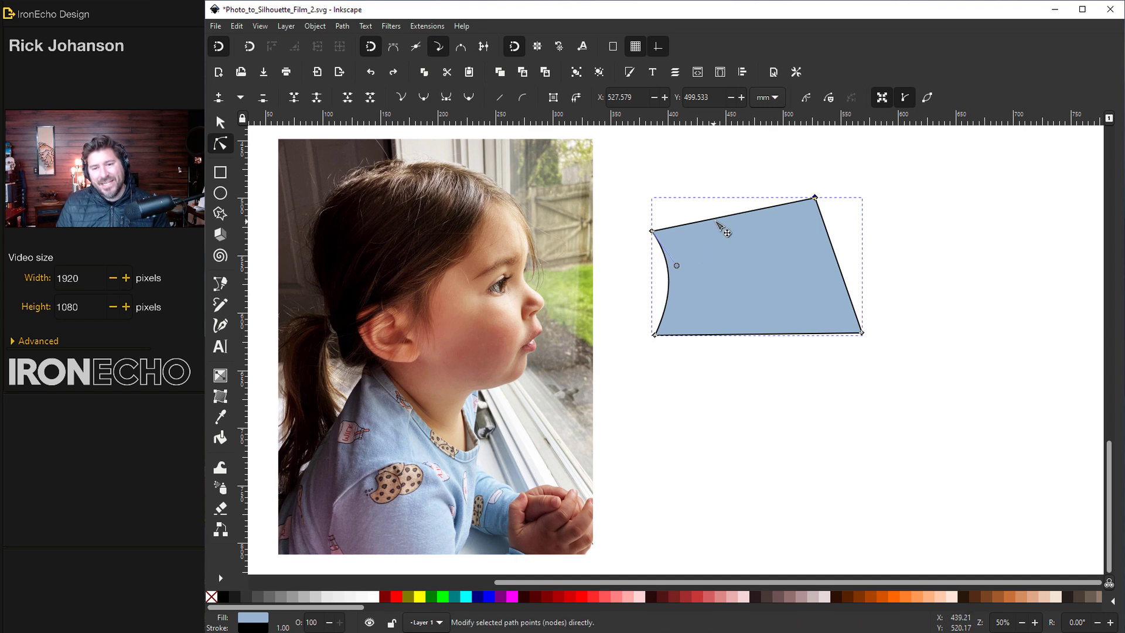
left_click_drag(719, 221, 730, 168)
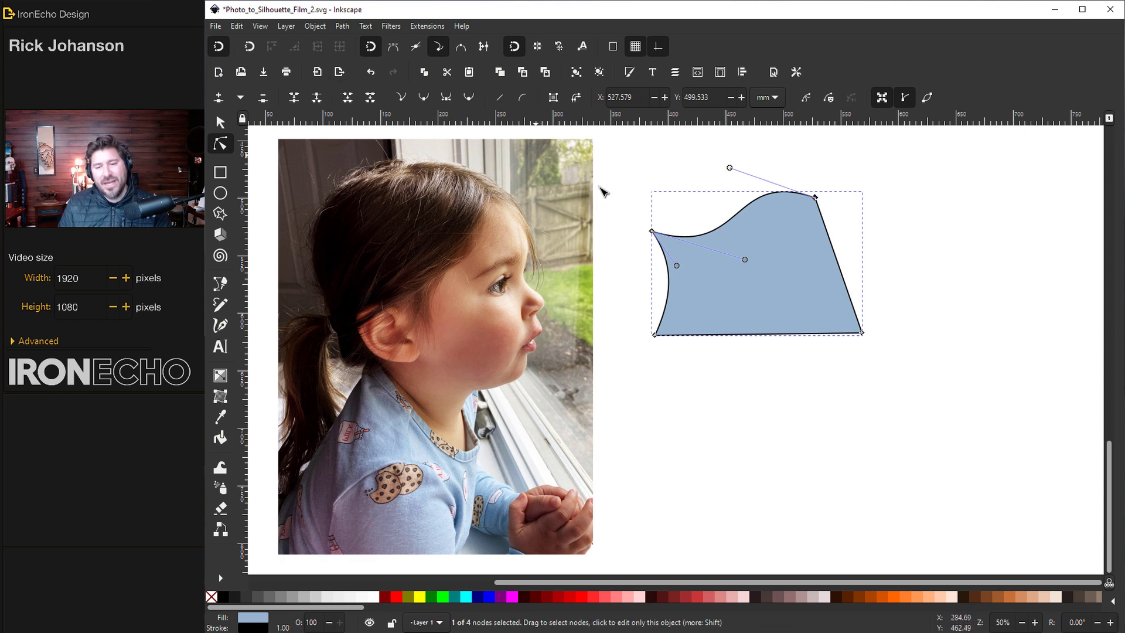
Step: Shift the curved shape slightly left and fill it bright green (00ff32ff) via Fill and Stroke
left_click(323, 31)
left_click(332, 57)
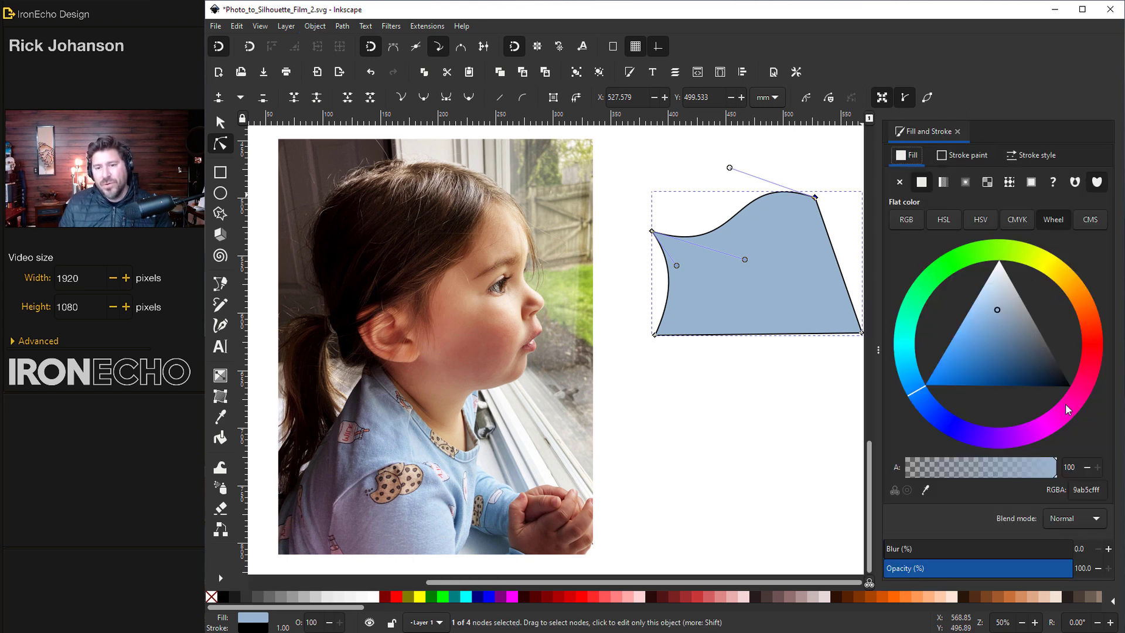
key("s")
left_click(731, 360)
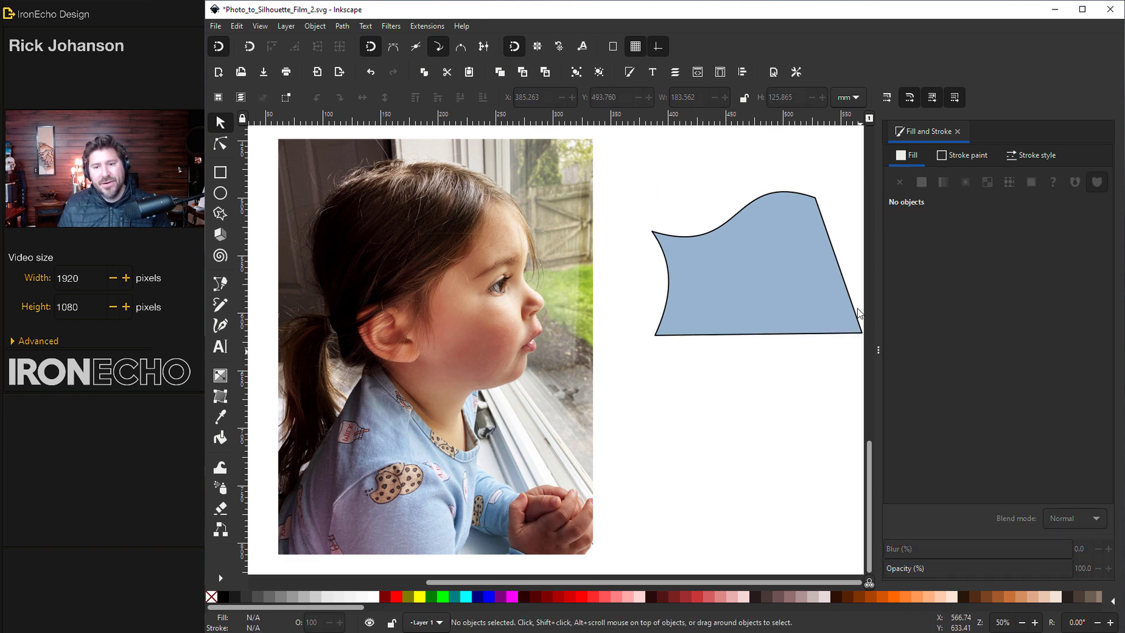
left_click(773, 289)
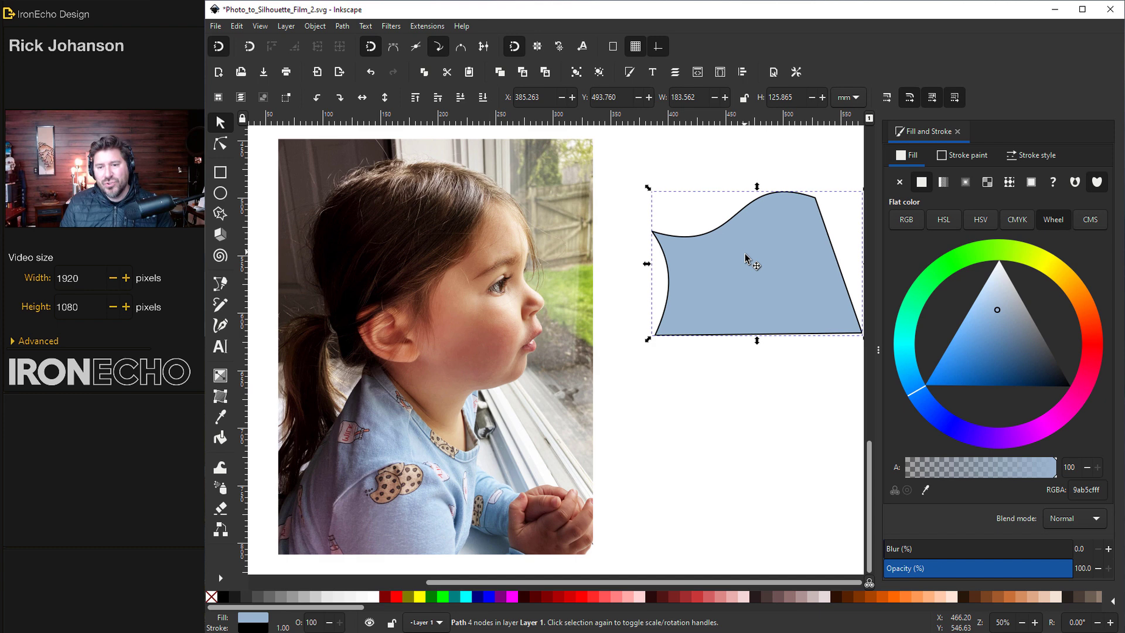
left_click_drag(762, 235, 731, 241)
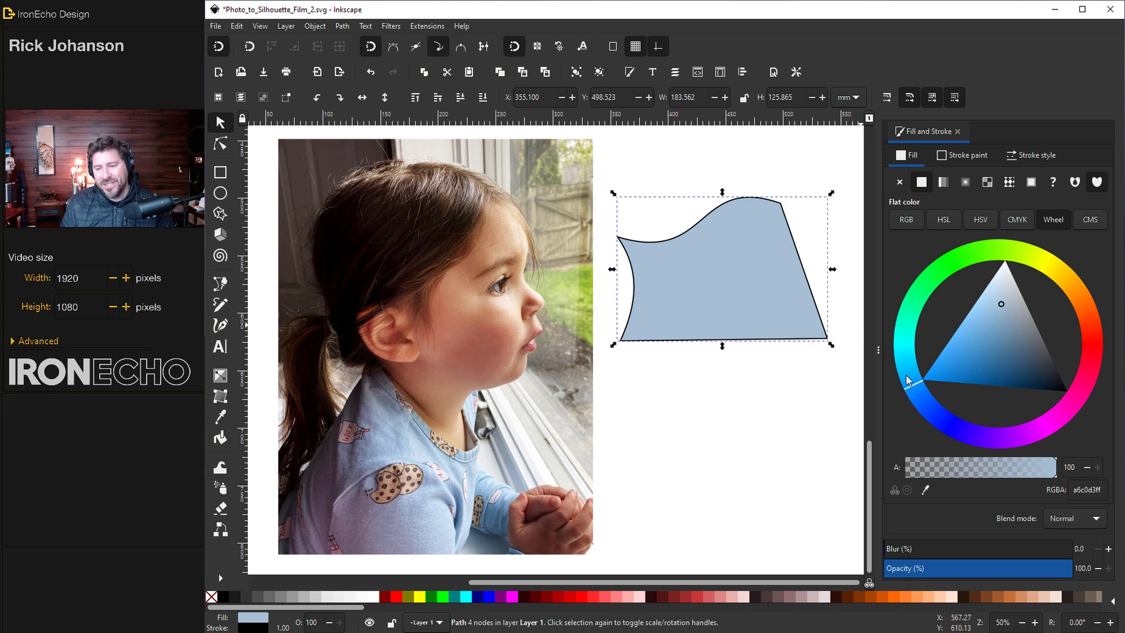
mouse_move(909, 377)
left_mouse_down()
mouse_move(923, 298)
mouse_move(934, 283)
mouse_move(957, 298)
mouse_move(932, 273)
left_mouse_up()
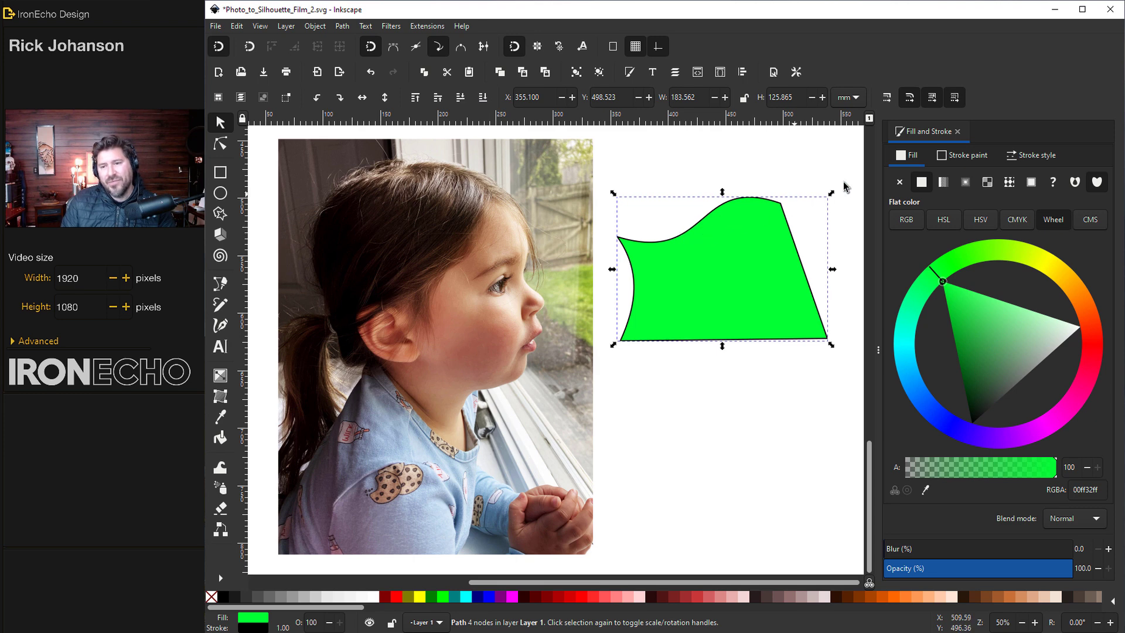
Step: Give the green shape a dark green outline and move it over the girl's face
left_click(968, 157)
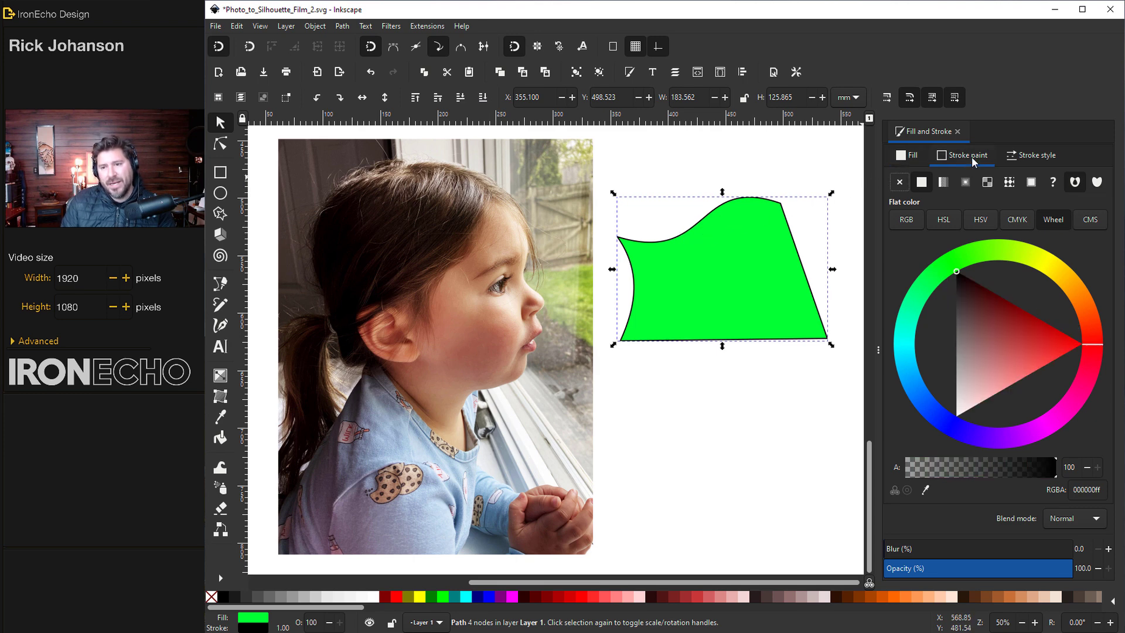
left_click(937, 271)
left_click(951, 340)
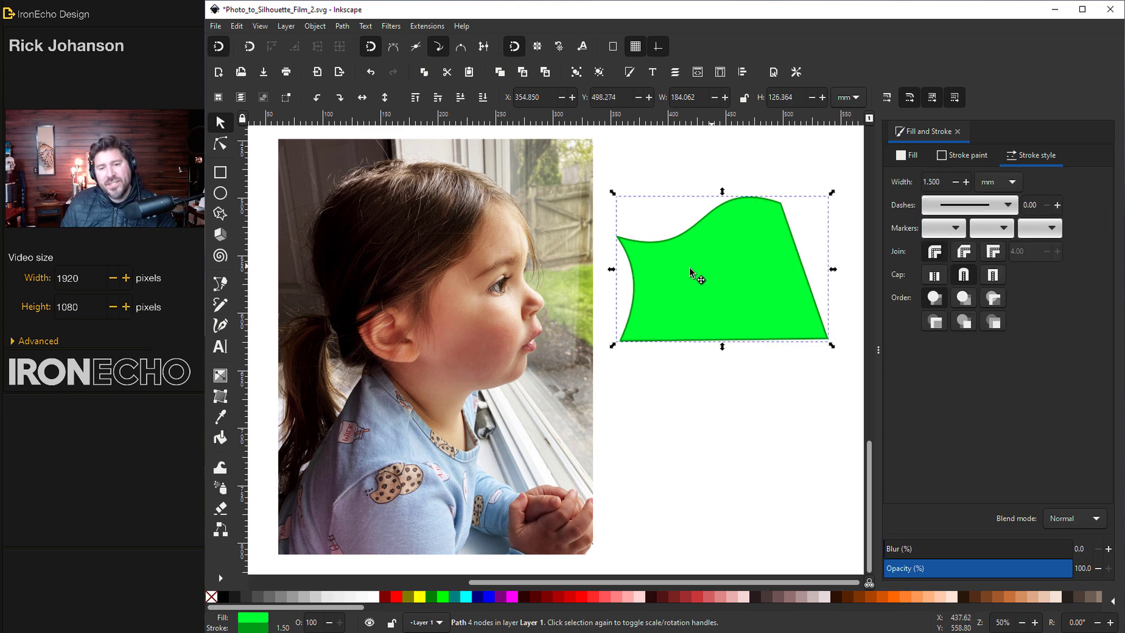
left_click_drag(690, 271, 529, 284)
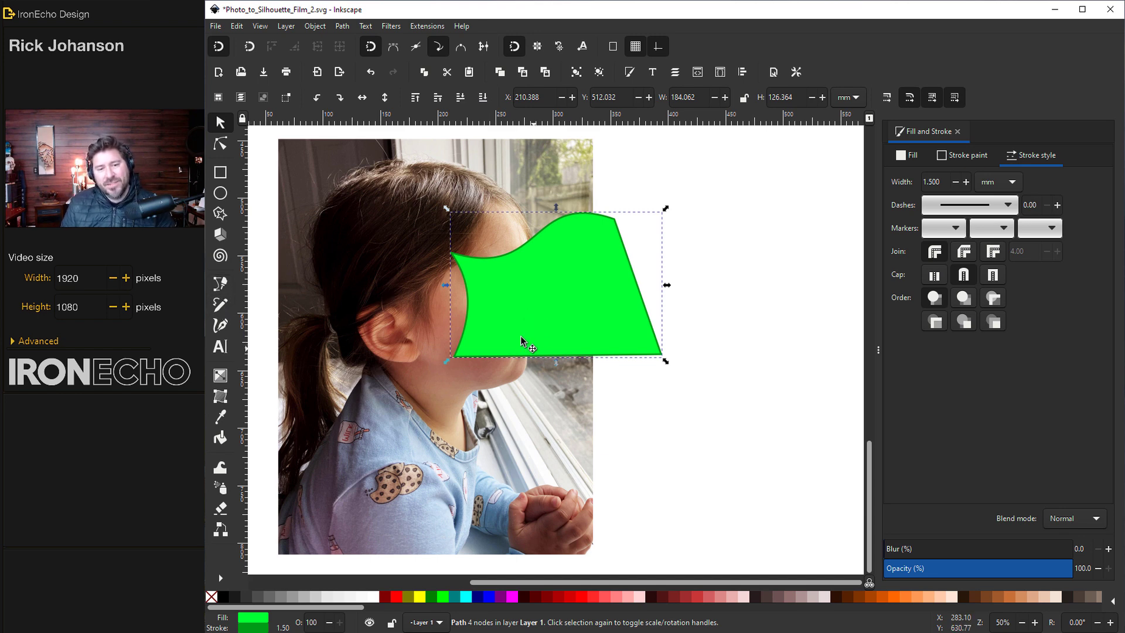
Step: Set the shape's opacity to 59% and move it to the page's lower right
left_click(908, 155)
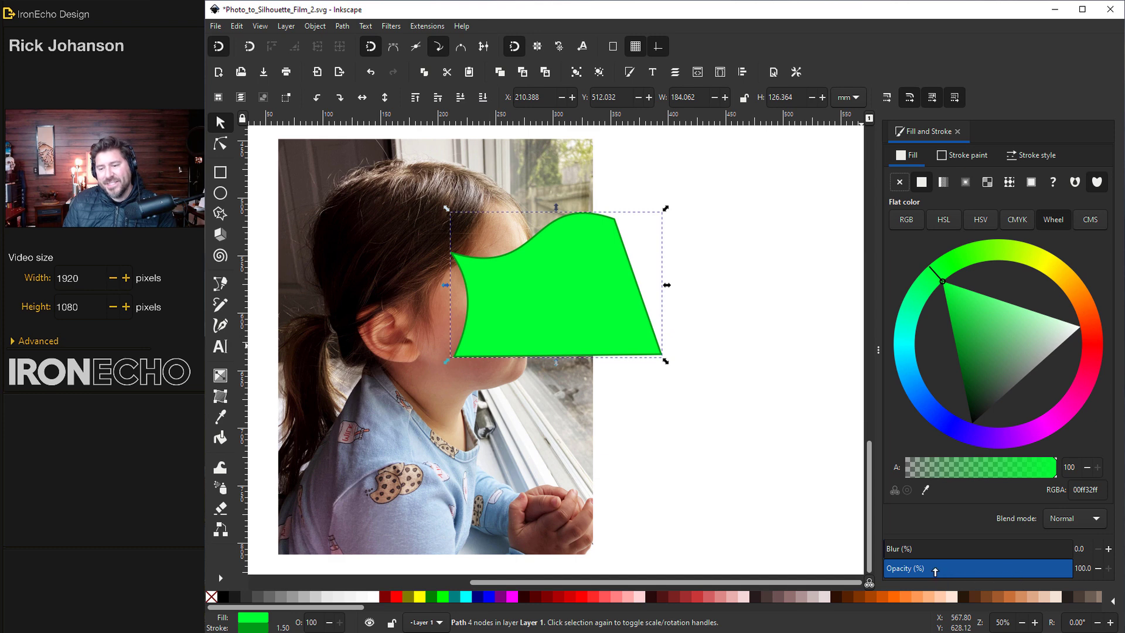
left_click_drag(1066, 573, 1000, 577)
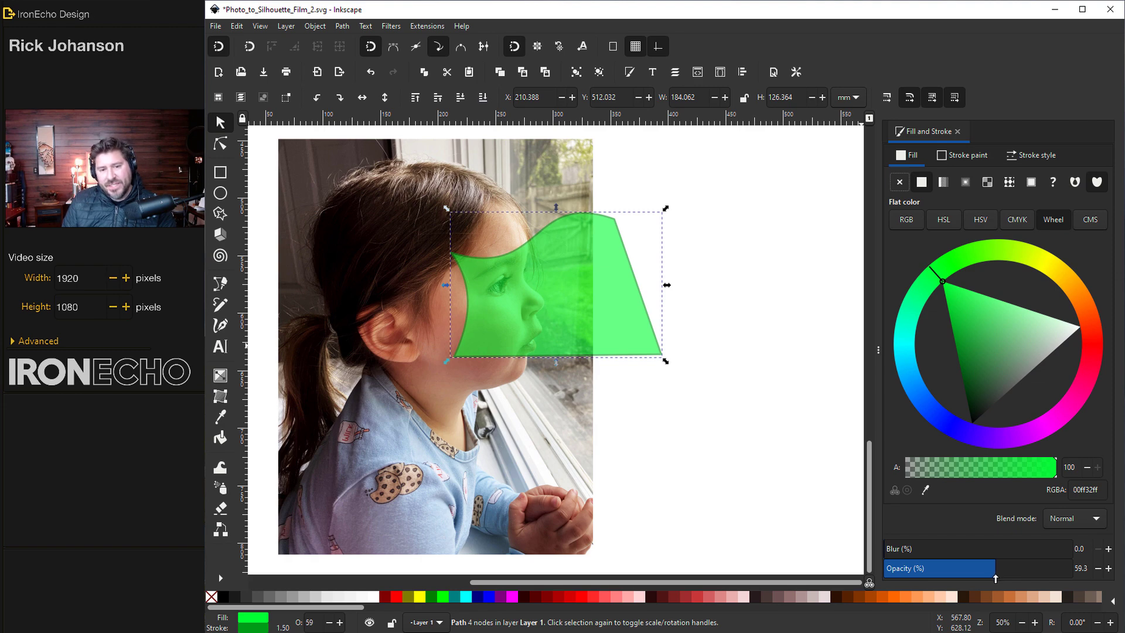
left_click_drag(995, 578, 994, 578)
left_click_drag(562, 283, 791, 442)
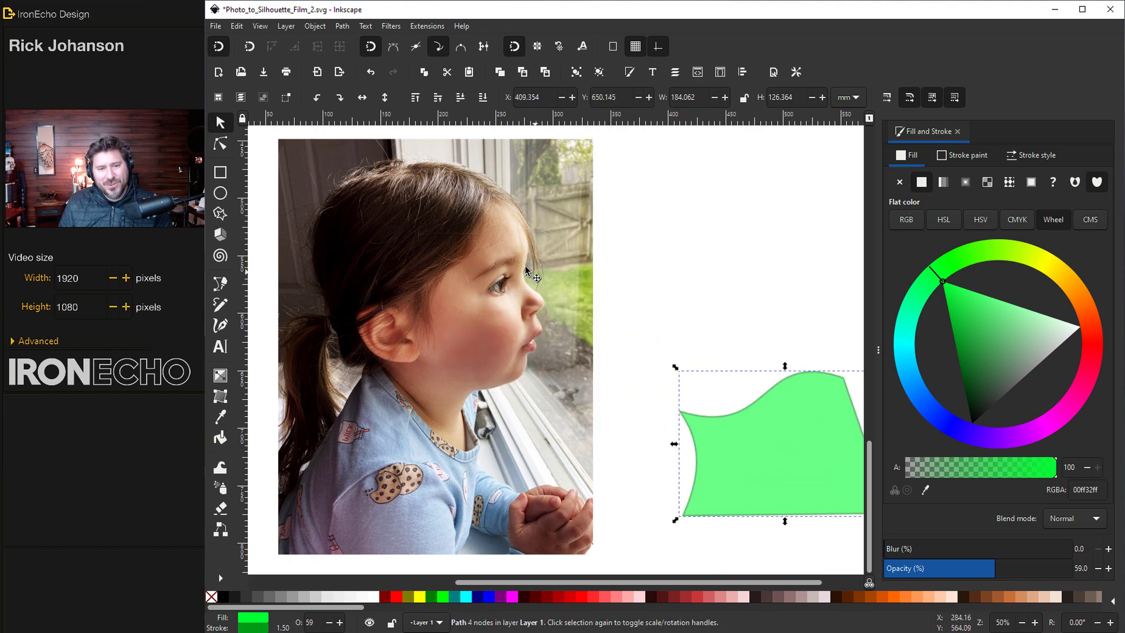
Step: Zoom to 200% on the girl's eye and nose, then select the Bezier pen tool
scroll(521, 264, "up", 4, "ctrl")
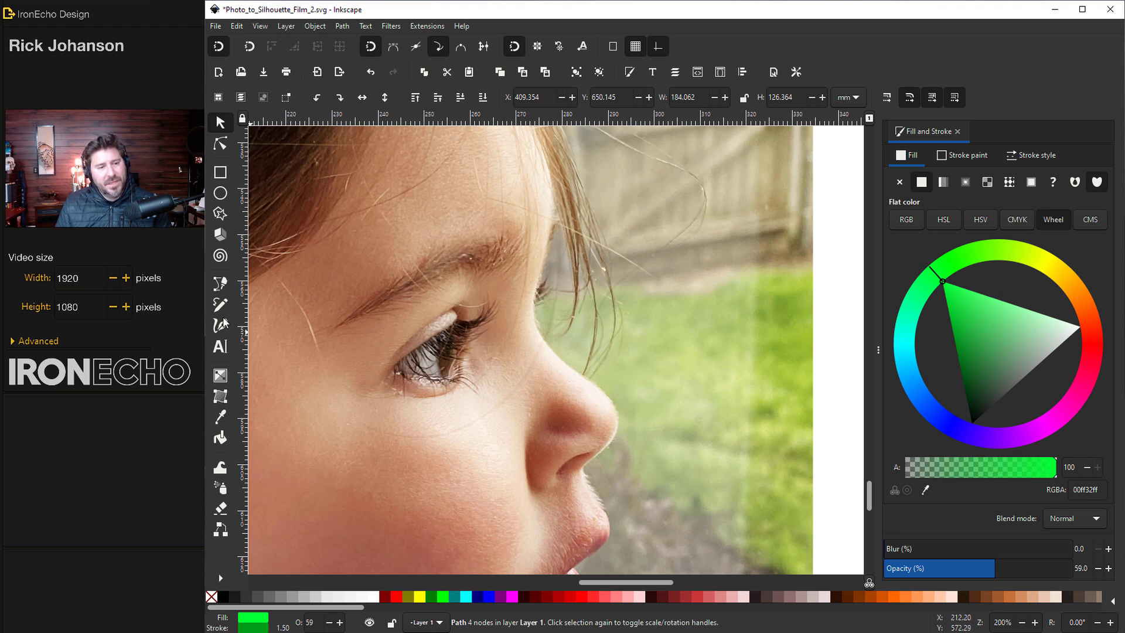
left_click(222, 286)
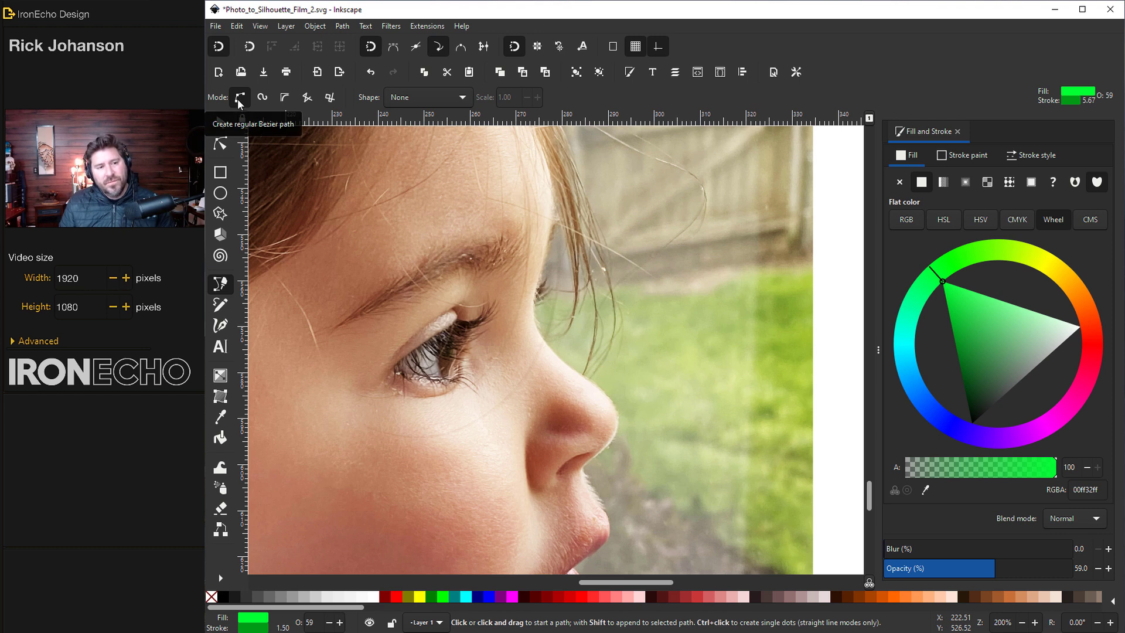
Step: With the Pen in BSpline mode, trace from the hairline down the forehead and nose to below it
left_click(285, 99)
left_click(542, 139)
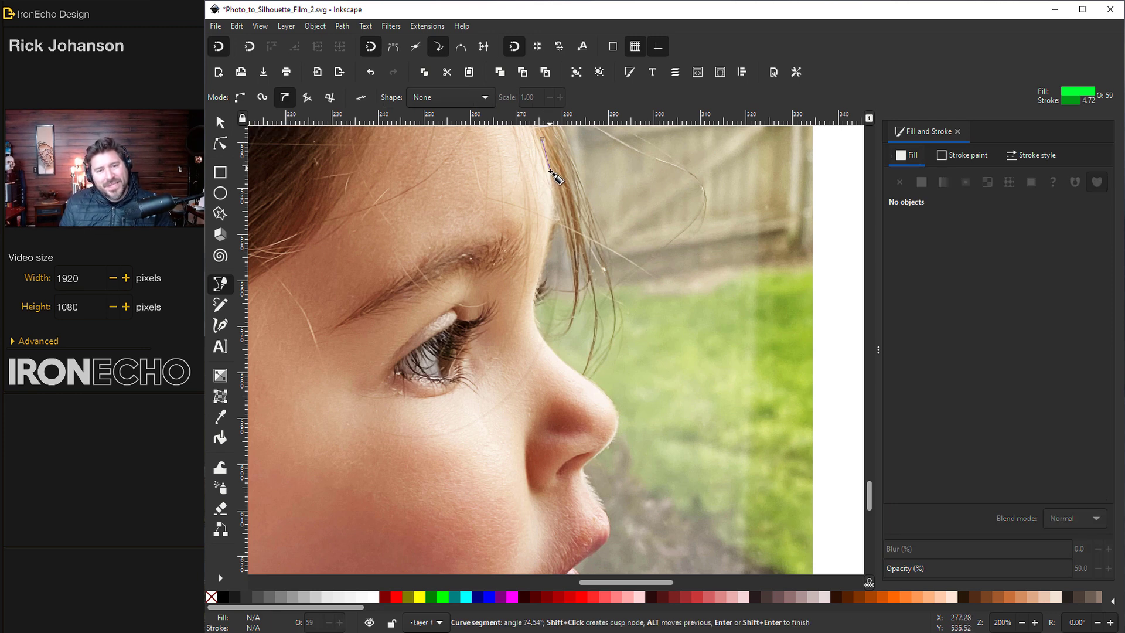
left_click(553, 199)
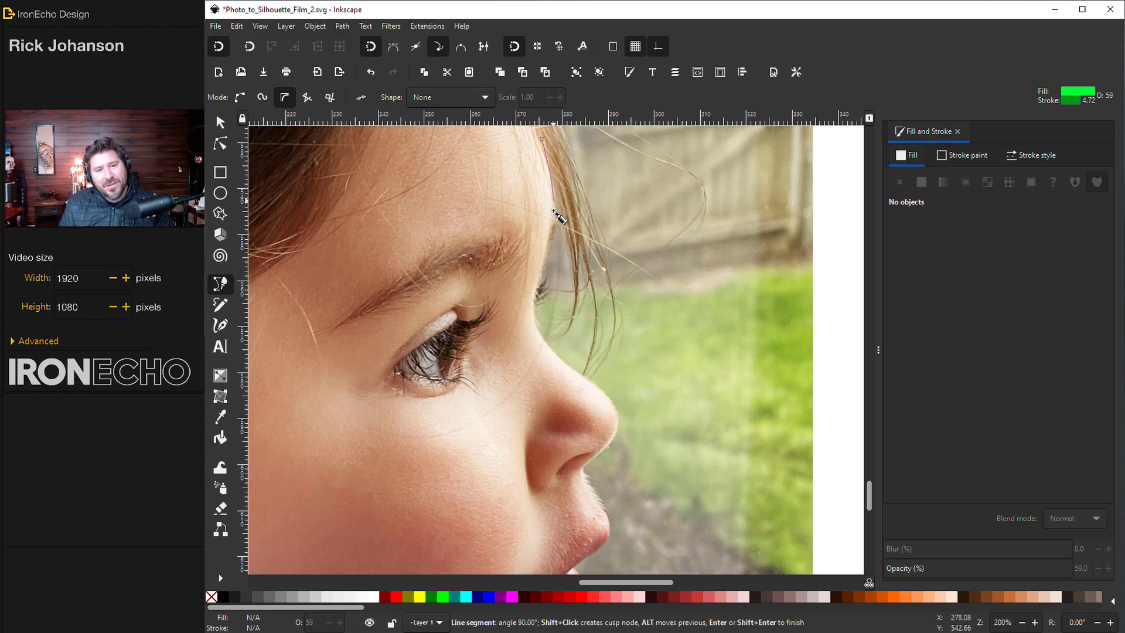
left_click(550, 242)
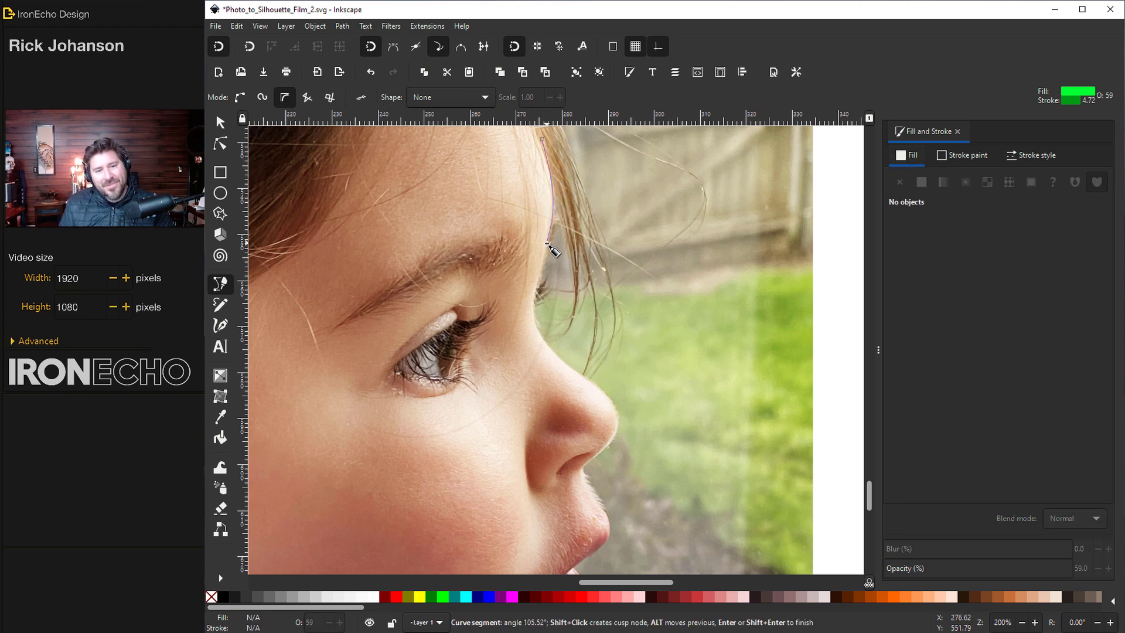
left_click(535, 299)
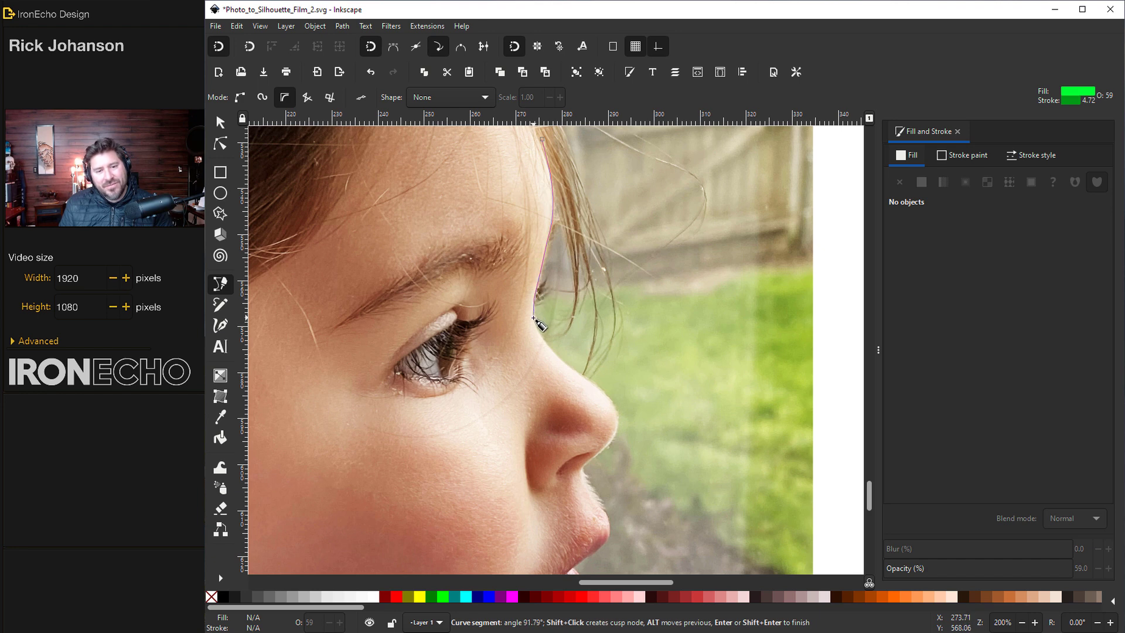
left_click(564, 362)
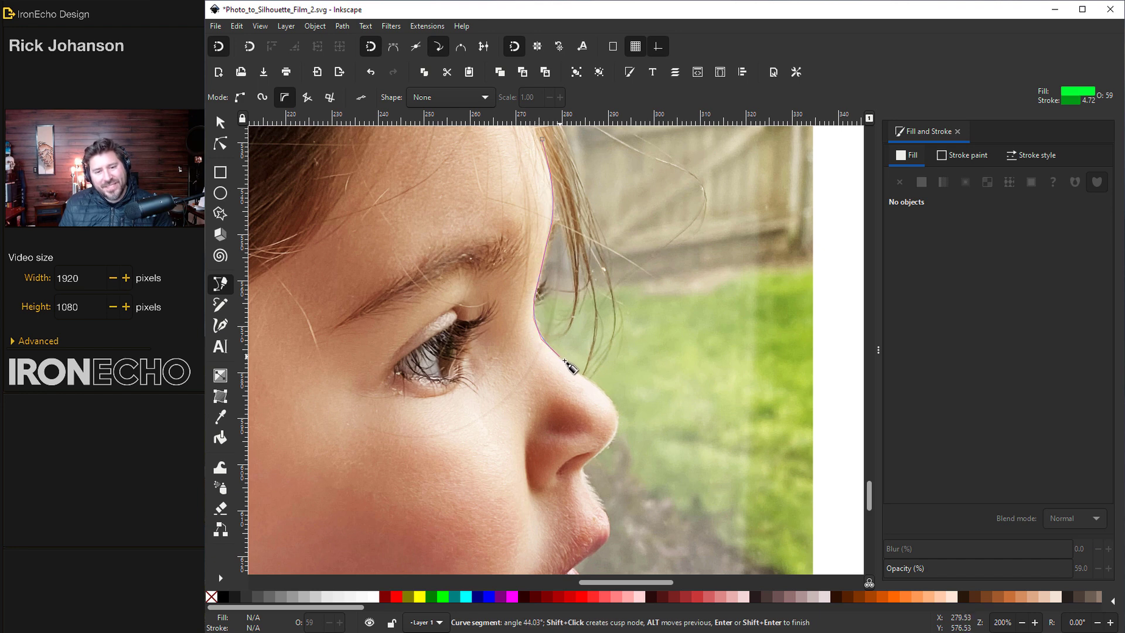
left_click(614, 404)
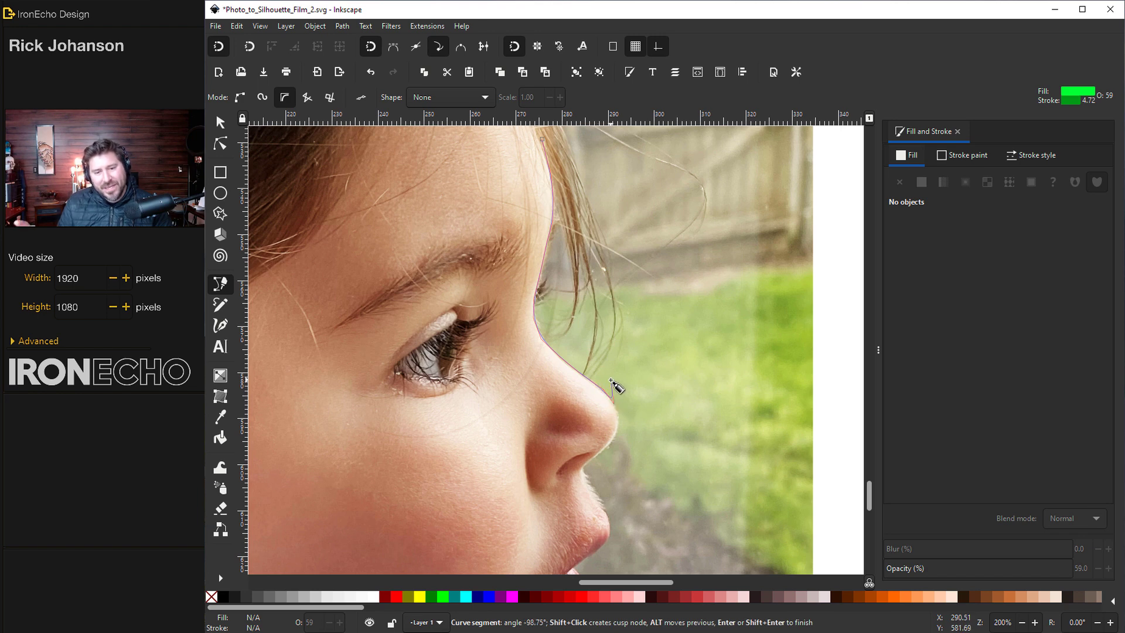
left_click(583, 467)
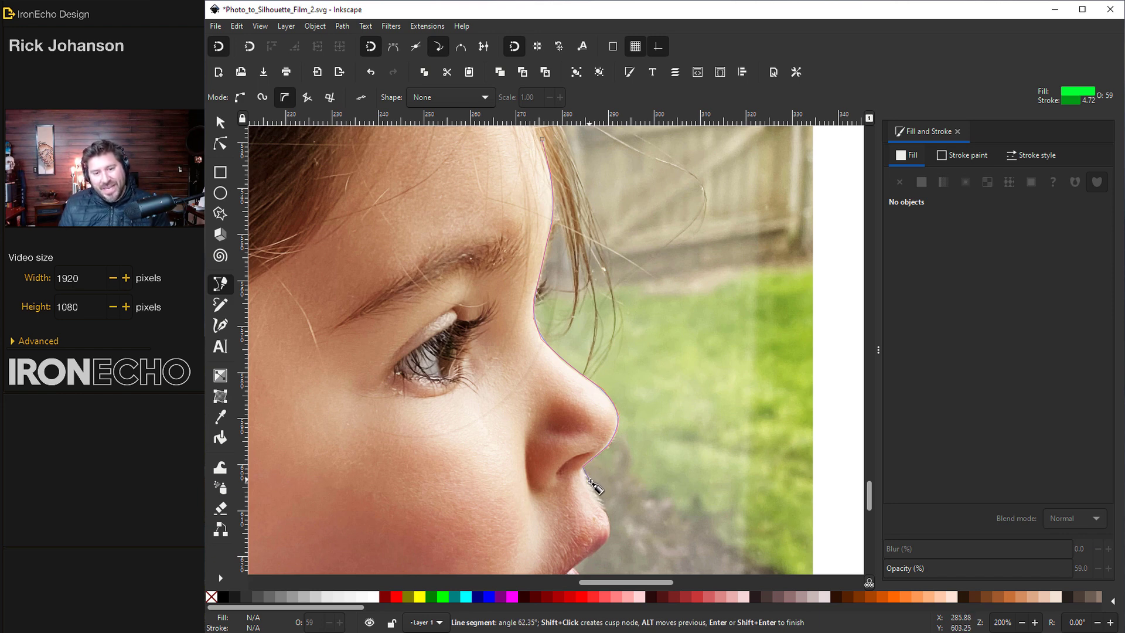
Step: Continue the outline around the lips, chin and jaw to the neck and finish the path
scroll(596, 488, "down", 10)
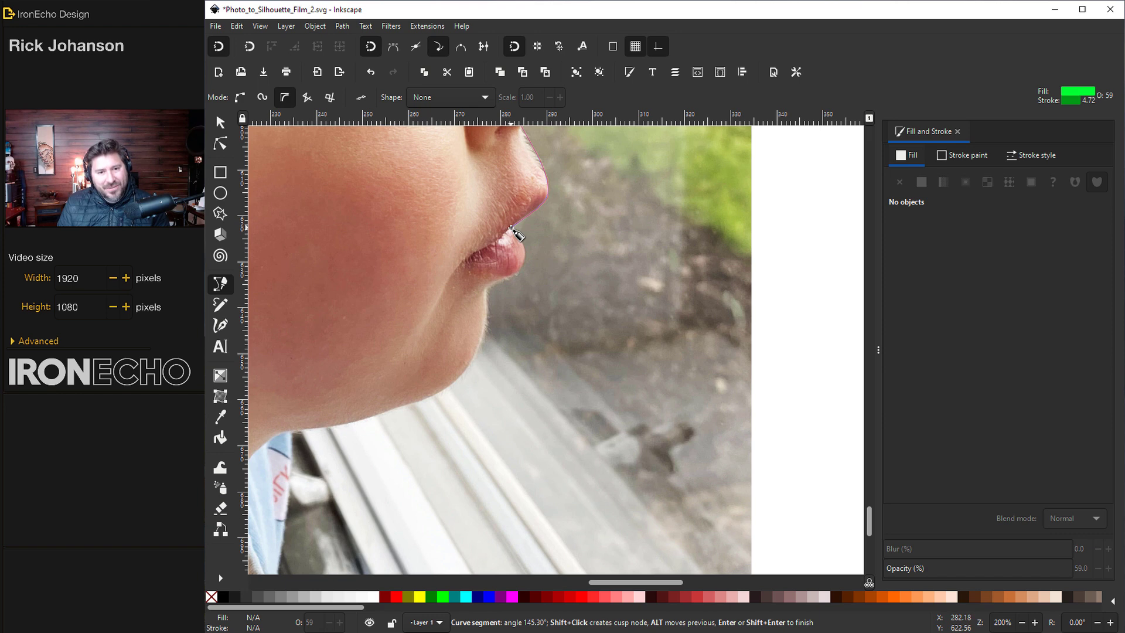
left_click(511, 230)
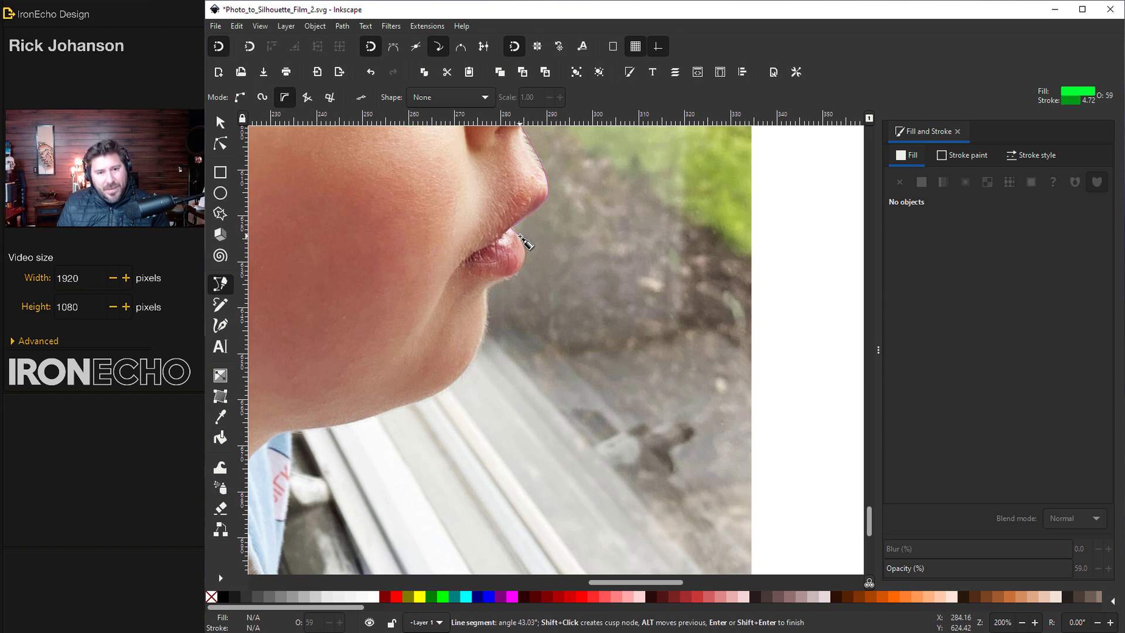
left_click(522, 267)
left_click(490, 287)
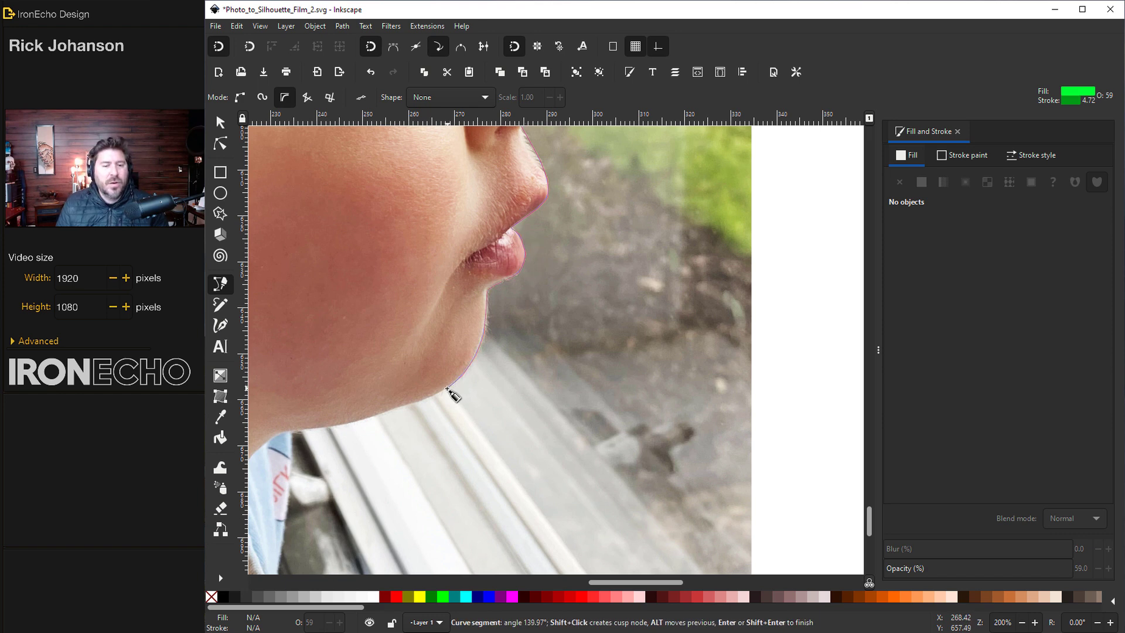
left_click(447, 392)
left_click(422, 405)
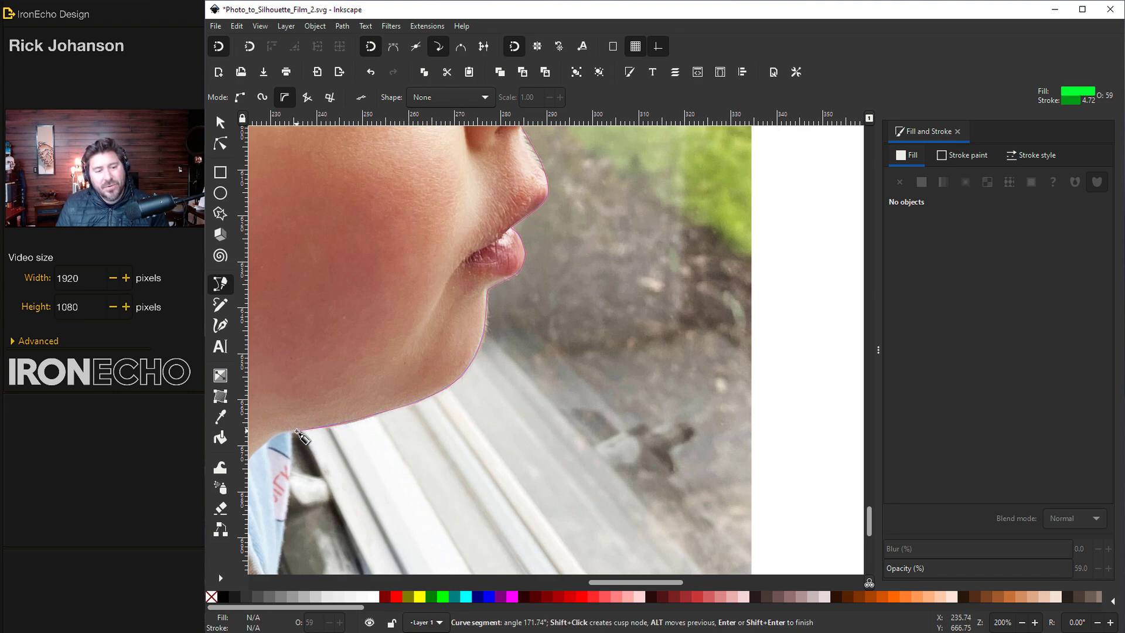
key("Return")
scroll(367, 395, "up", 8)
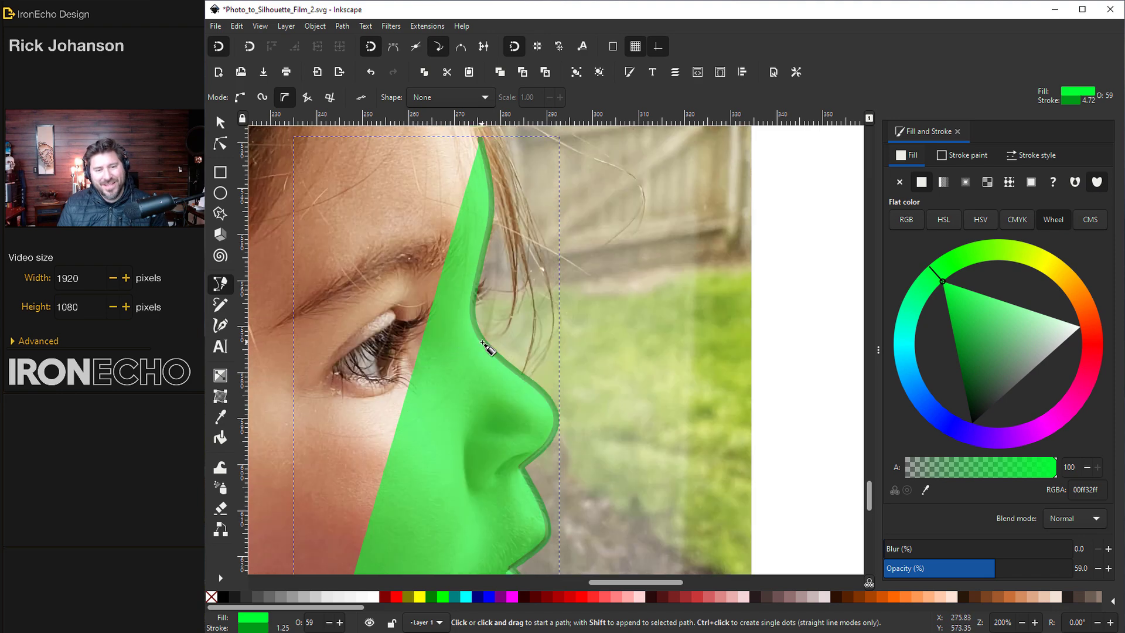
Step: Undo the last change, then extend the path from its top end over the top of the head
scroll(494, 358, "down", 1)
scroll(494, 358, "down", 1)
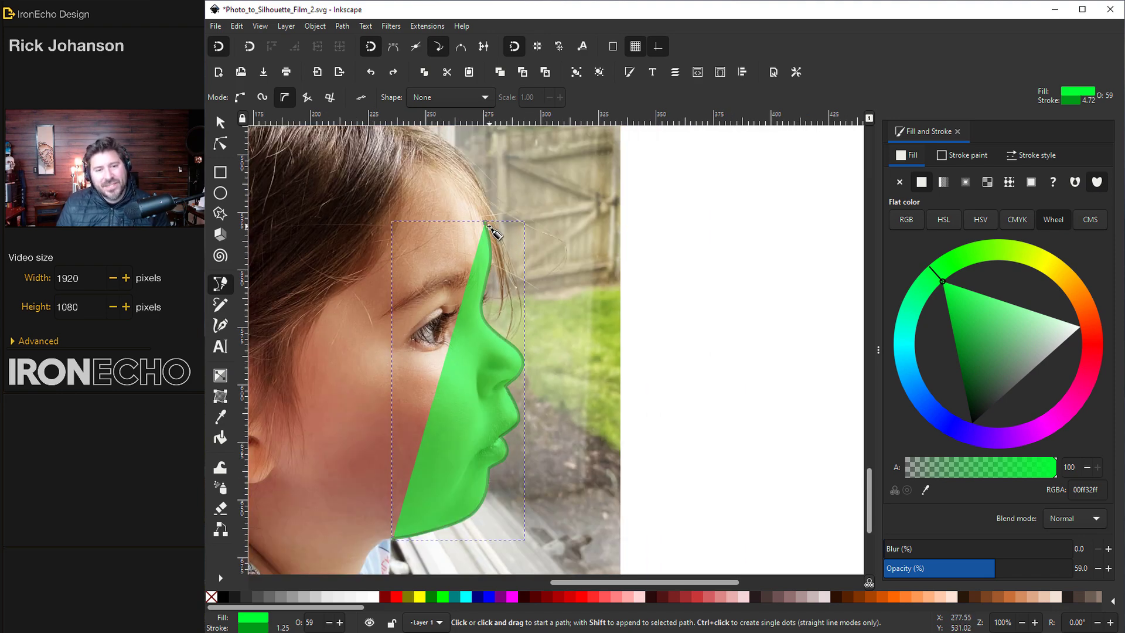
key("ctrl+z")
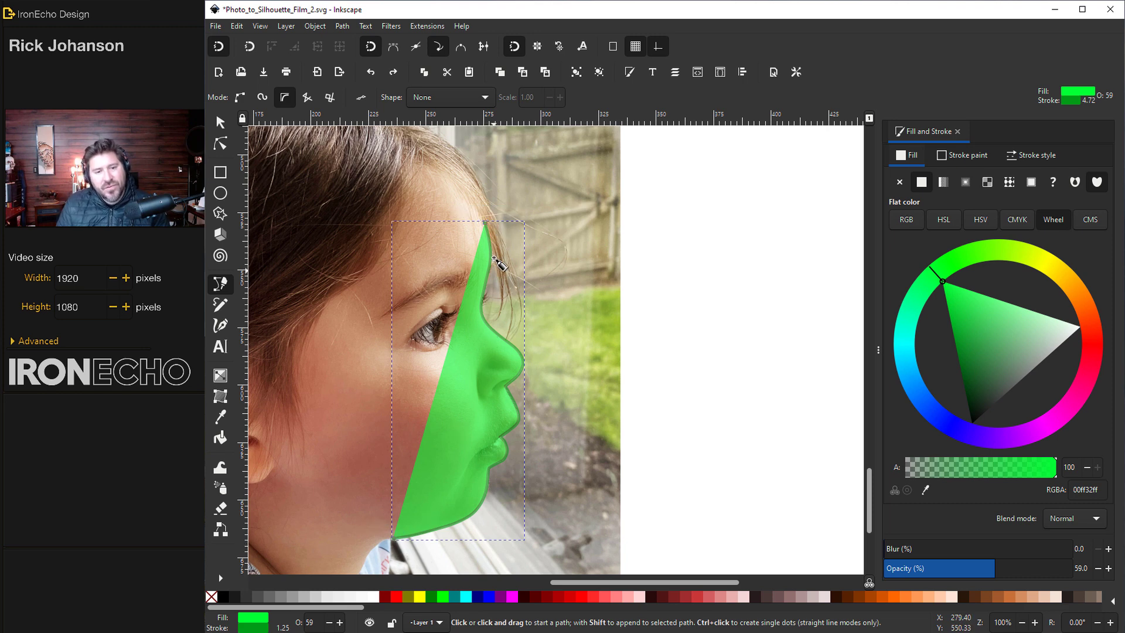
left_click(484, 223)
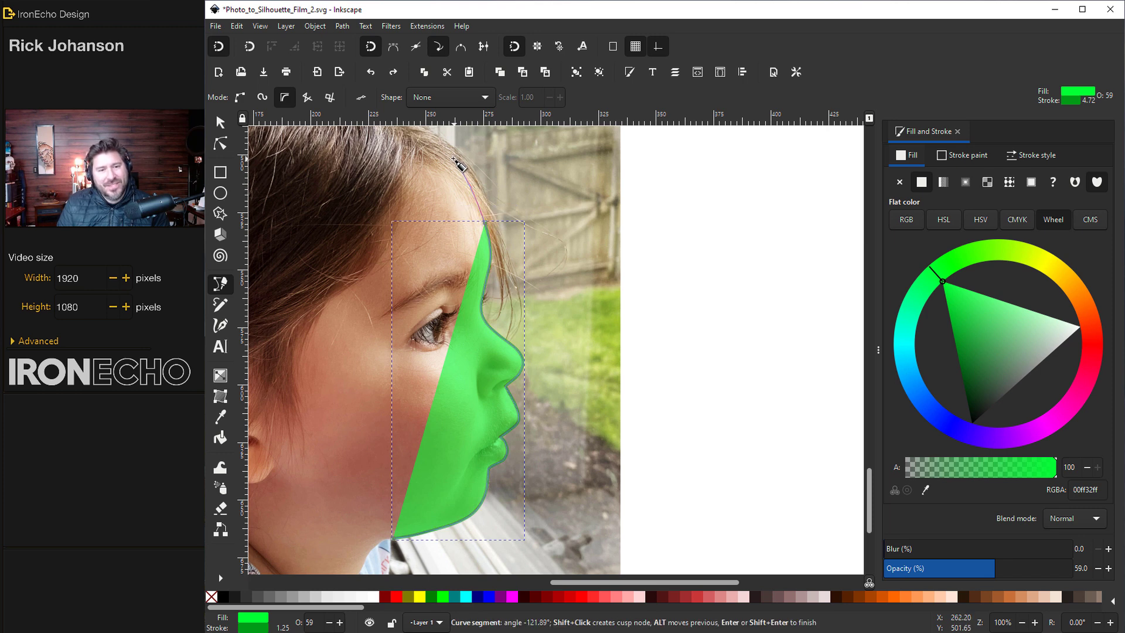
left_click(423, 134)
key("Return")
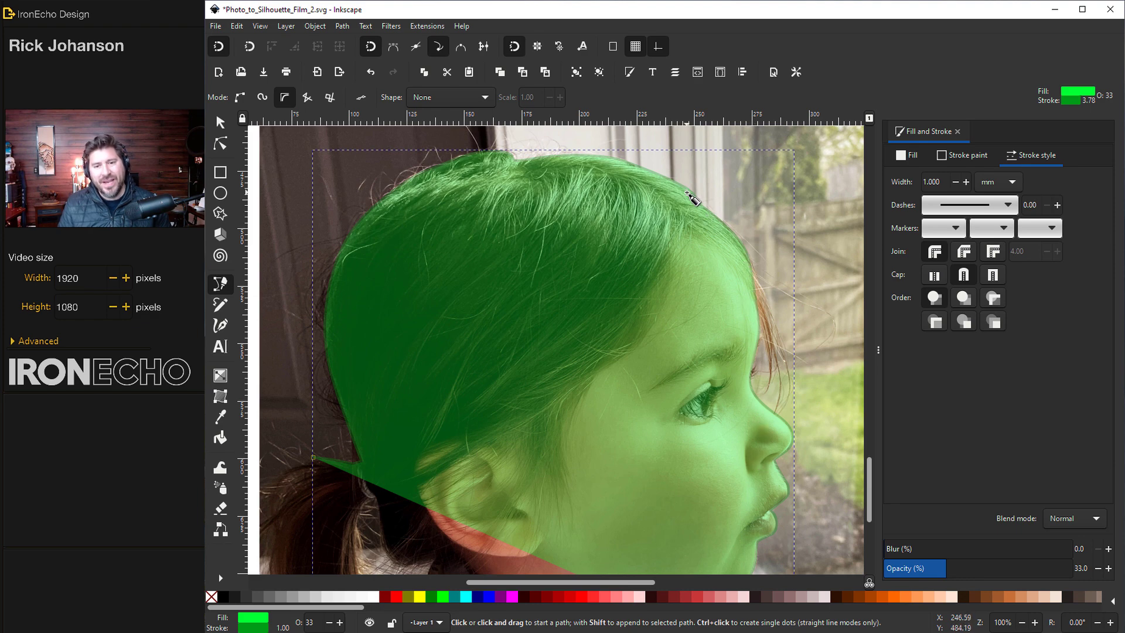
Step: Resume the path at its end node, add a node at the girl's hand, and close it at the start
scroll(316, 437, "down", 4)
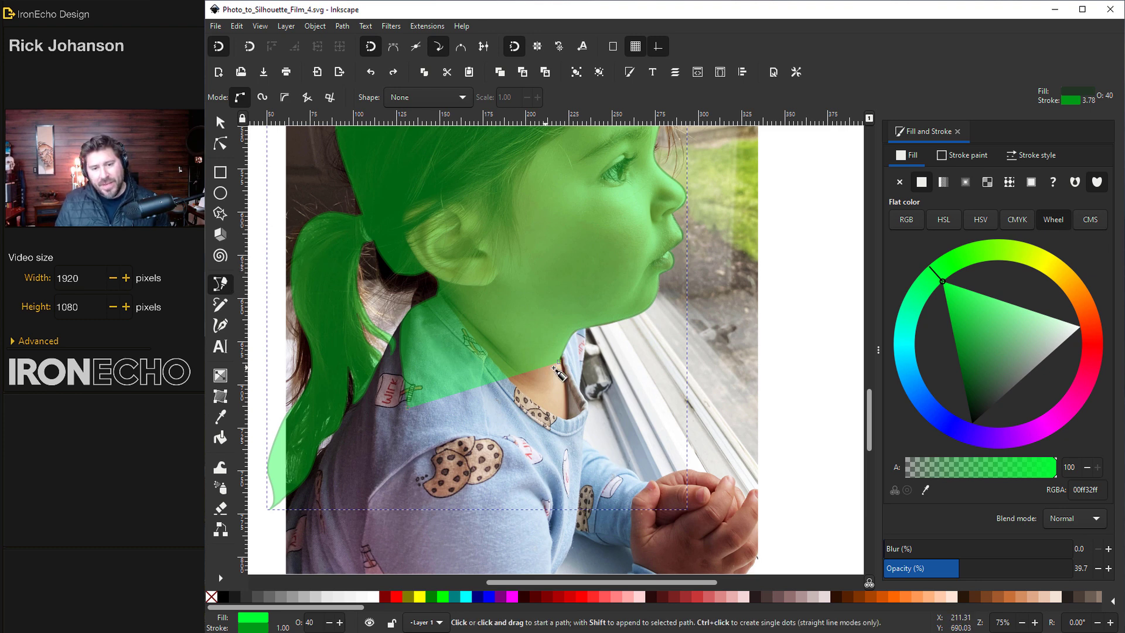
left_click(560, 362)
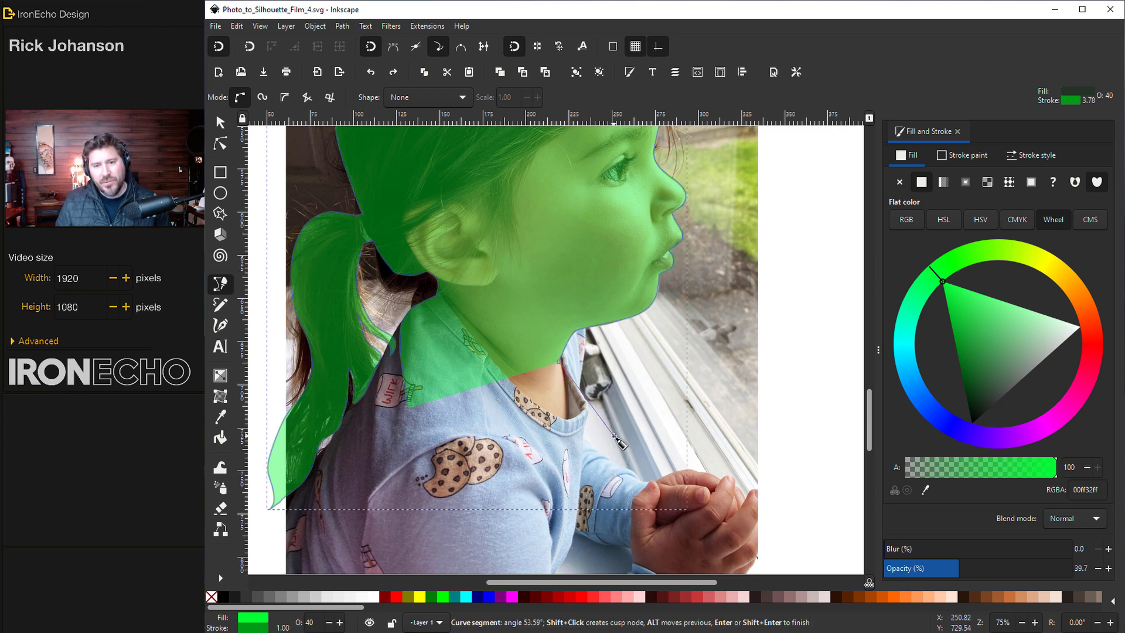
left_click(684, 506)
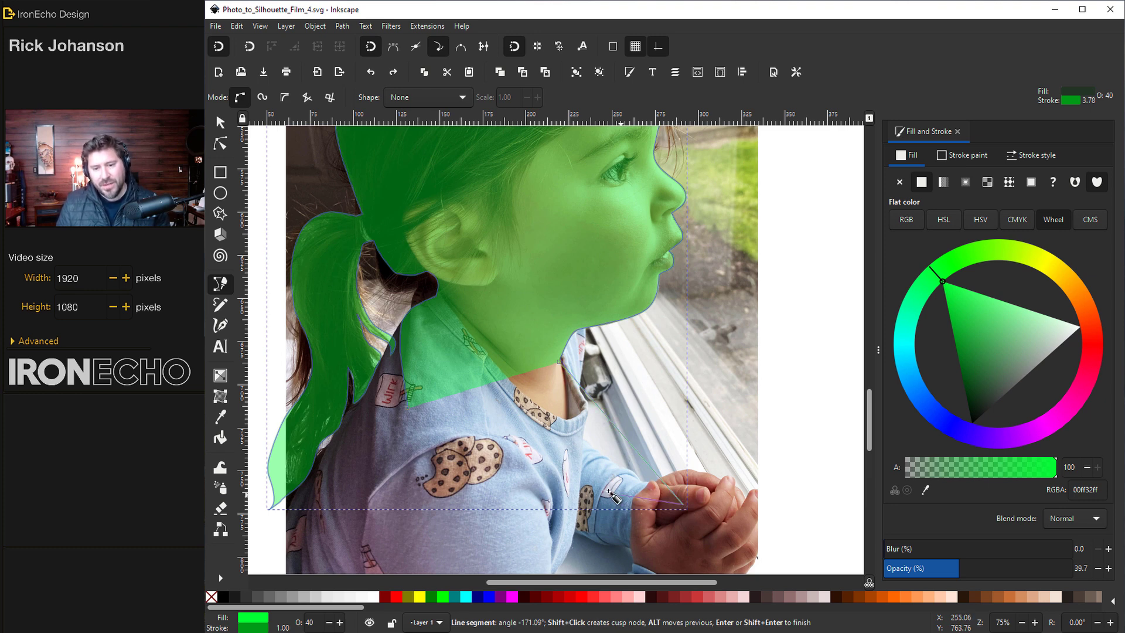
left_click(408, 406)
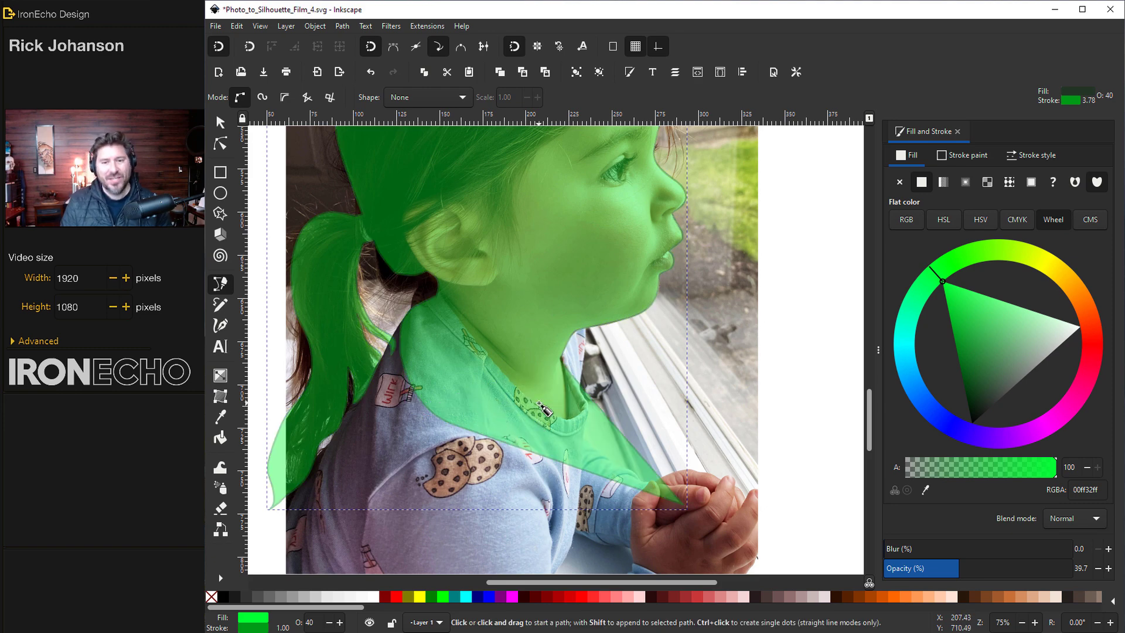
scroll(651, 175, "up", 6)
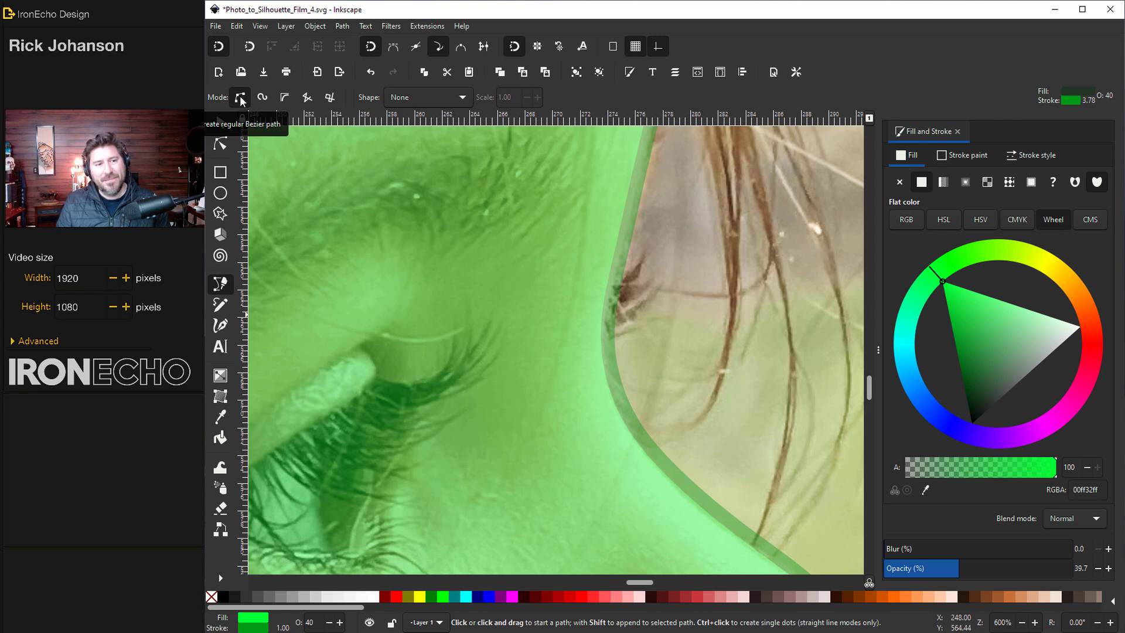
Step: Deselect all, then draw a closed three-corner triangle beside the eye near the hair edge
key("Escape")
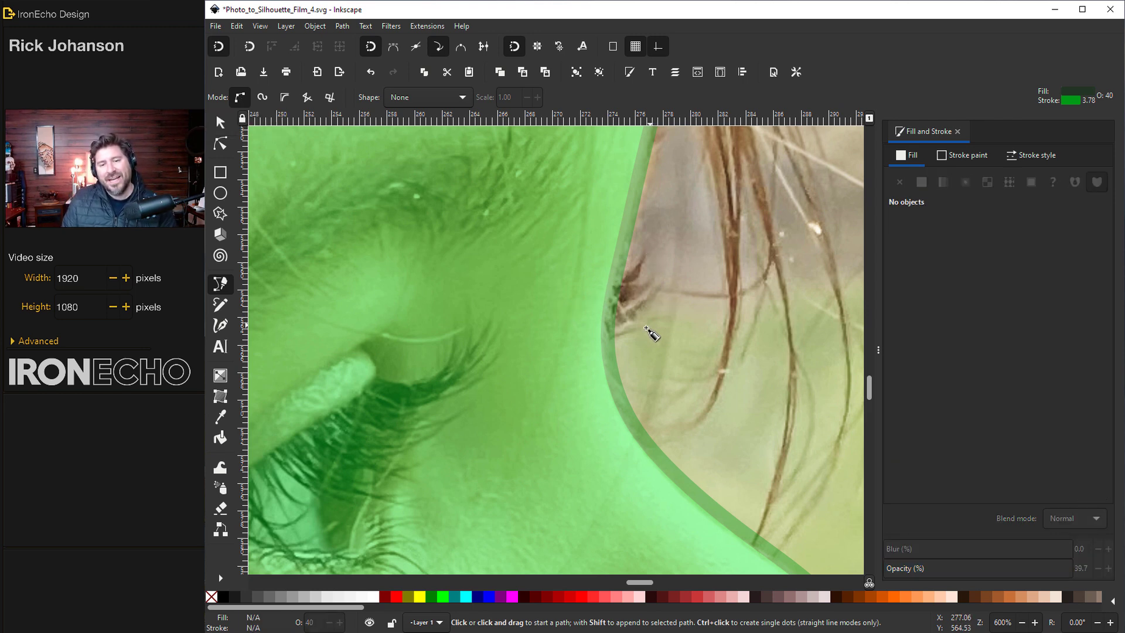
left_click(555, 299)
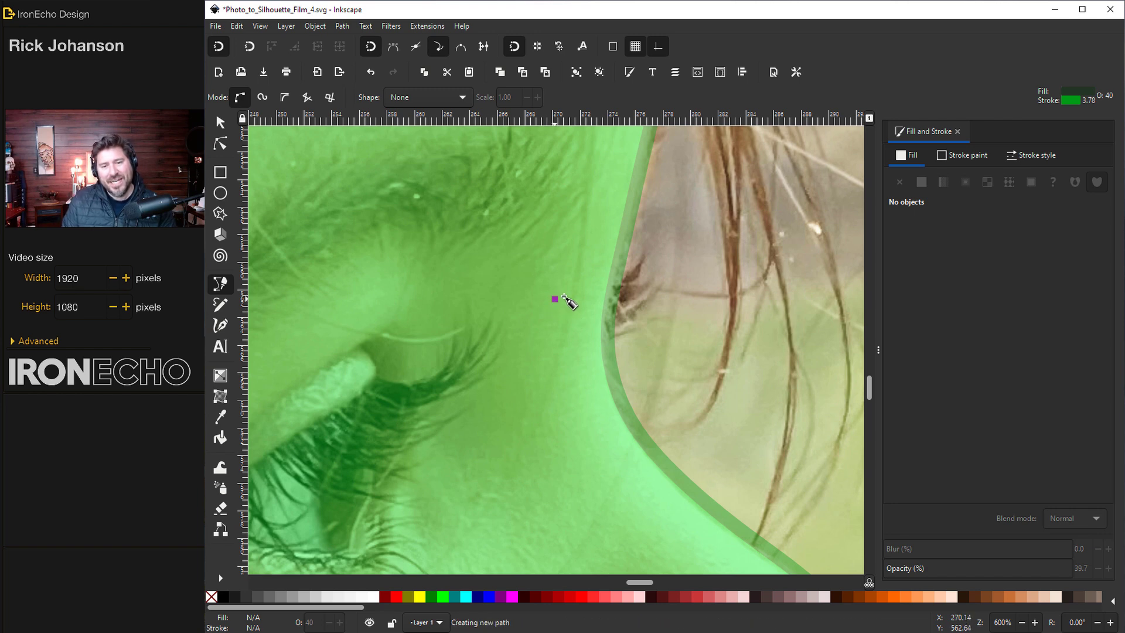
left_click(657, 249)
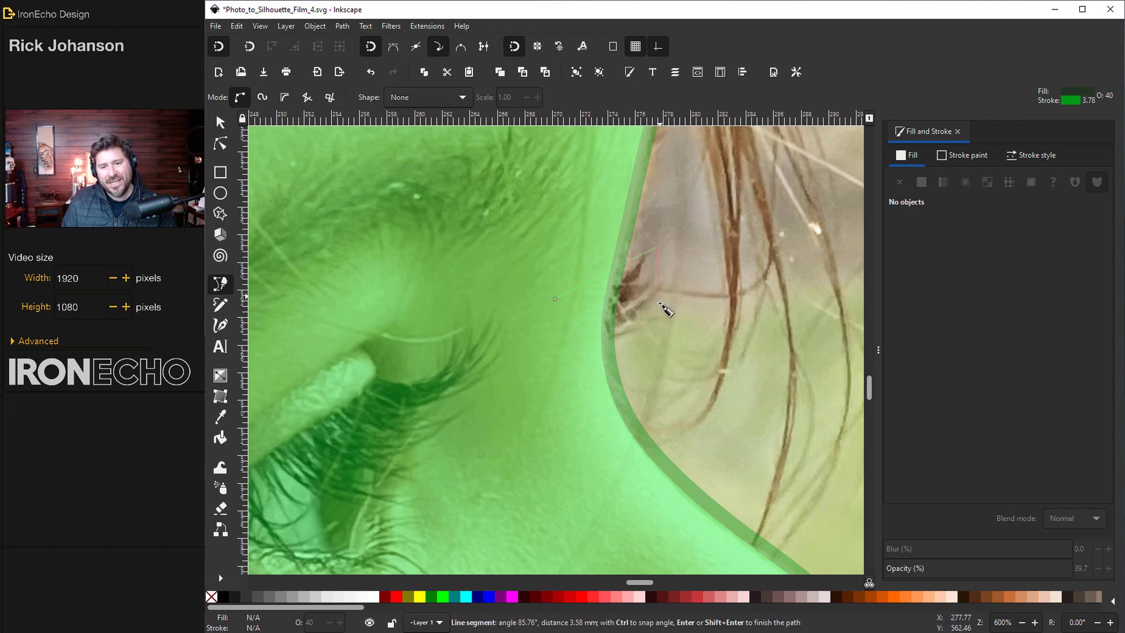
left_click(640, 326)
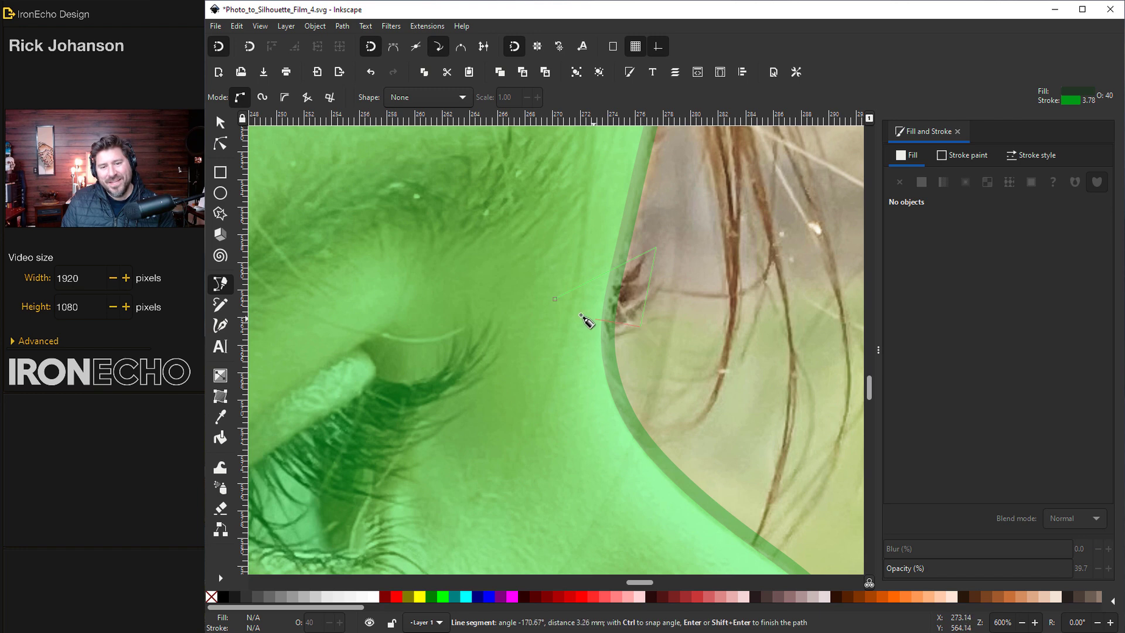
left_click(555, 300)
Step: Reshape the triangle's nodes into a curved eyelash with its tip pushed up and outward
left_click(220, 122)
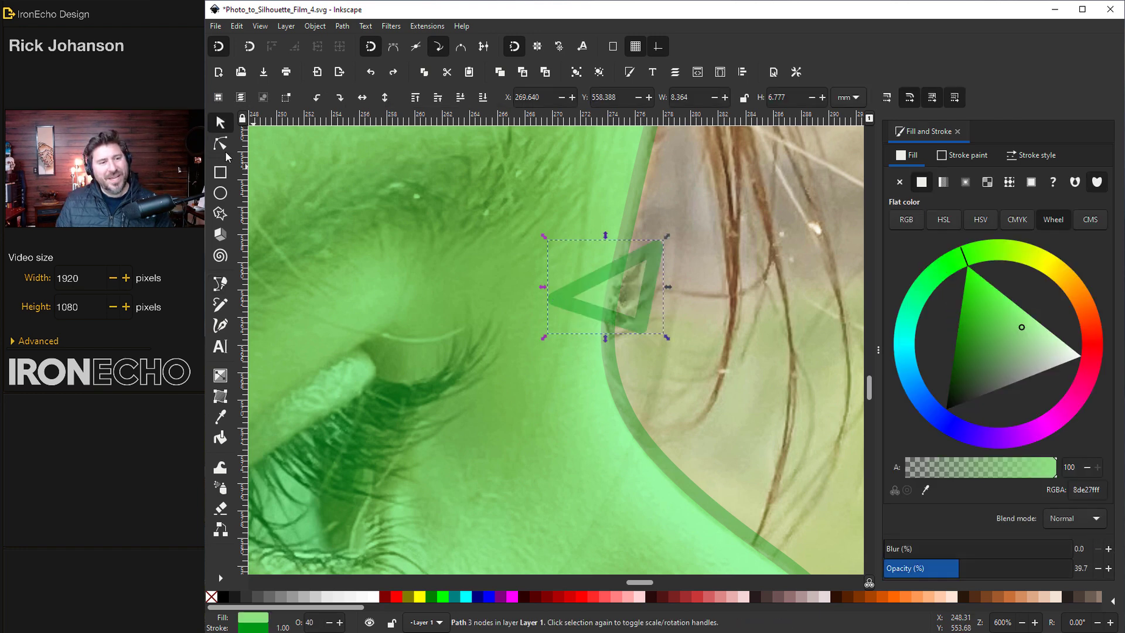
left_click(225, 146)
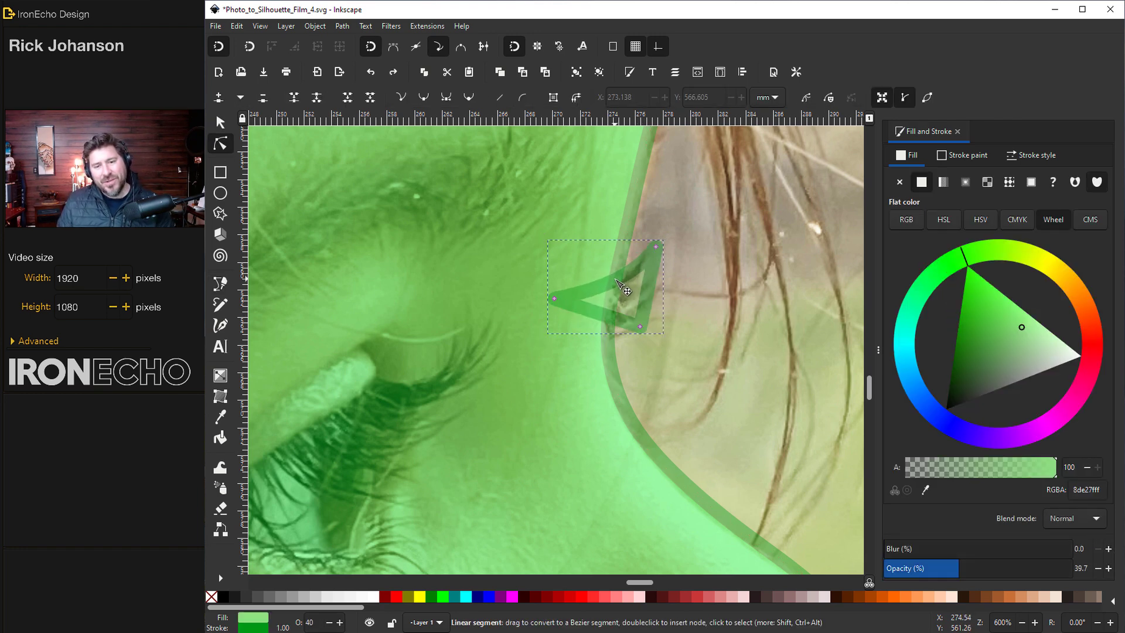
left_click_drag(657, 252, 605, 358)
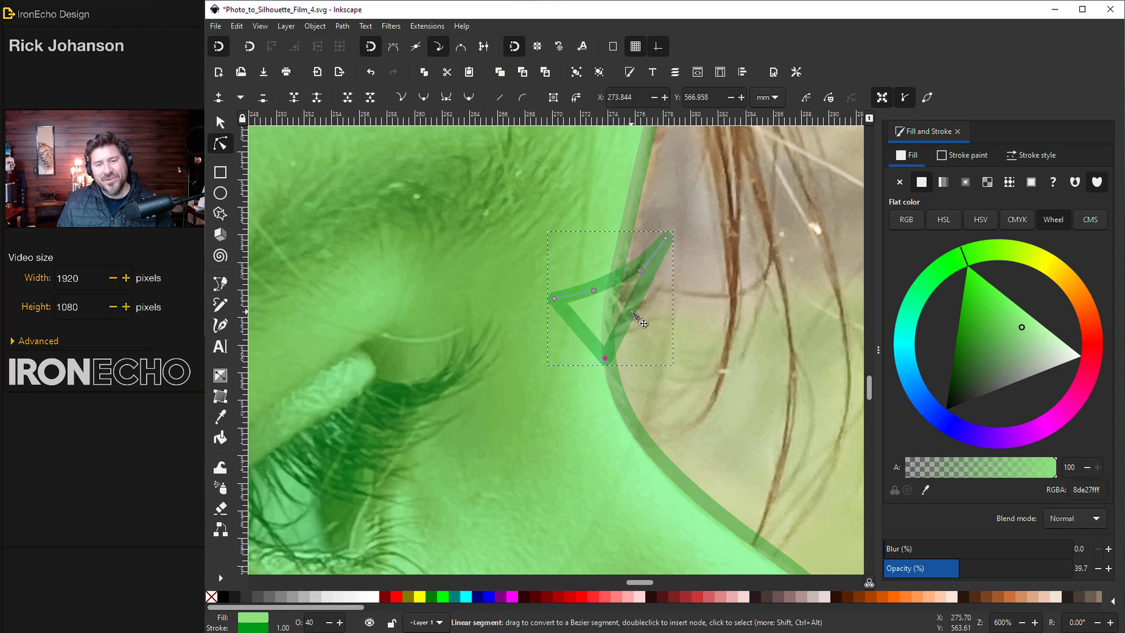
left_click_drag(655, 317, 665, 321)
left_click_drag(666, 238, 703, 221)
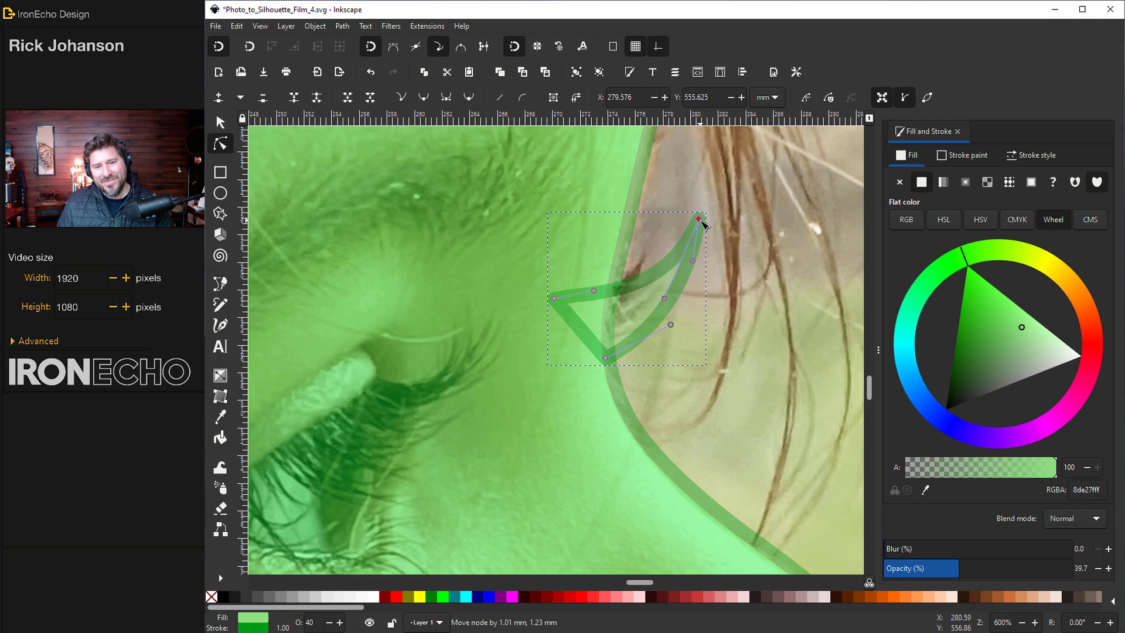
key("Escape")
key("s")
key("5")
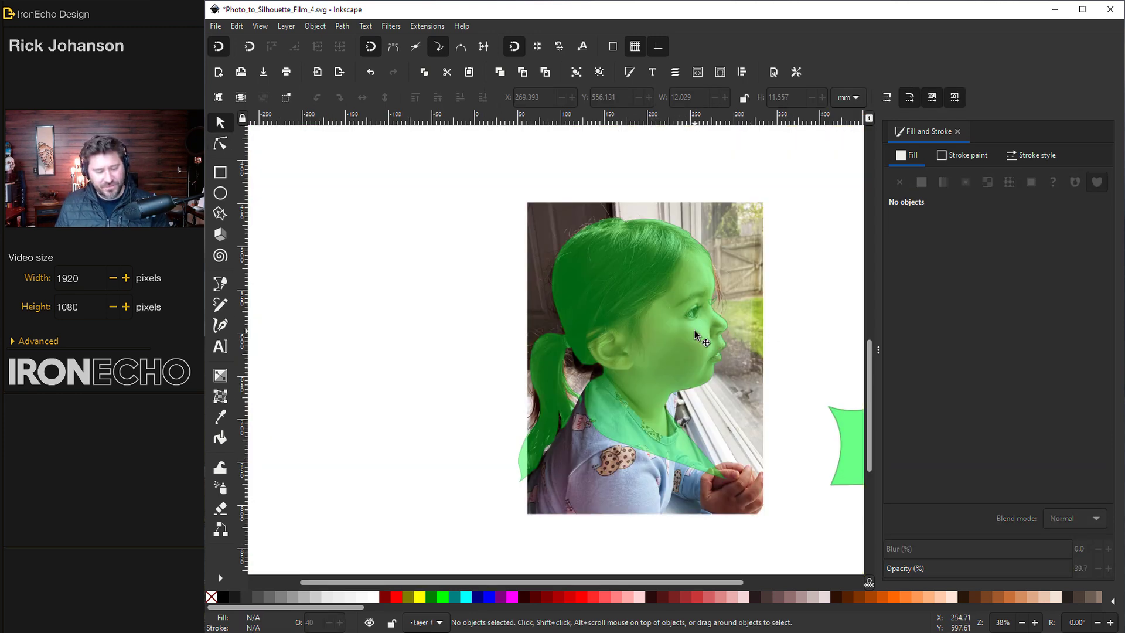
Step: Drag the silhouette and eyelash off the photo onto the empty canvas at the right, then reselect the silhouette
left_click(696, 335)
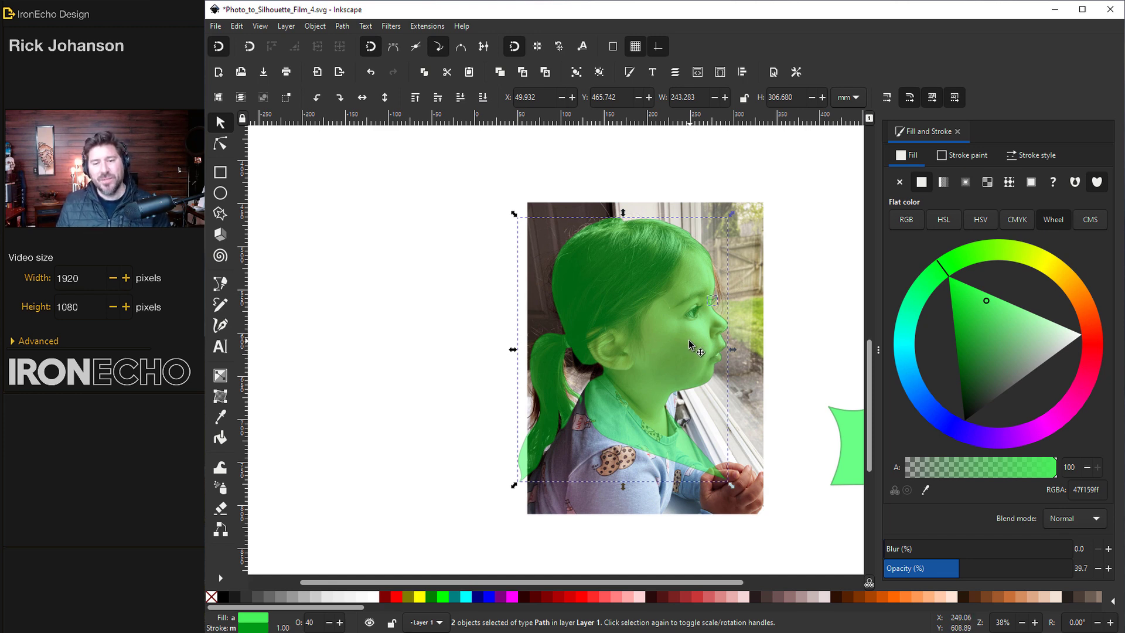
left_click_drag(689, 339, 803, 561)
scroll(763, 262, "down", 5)
left_click(763, 262)
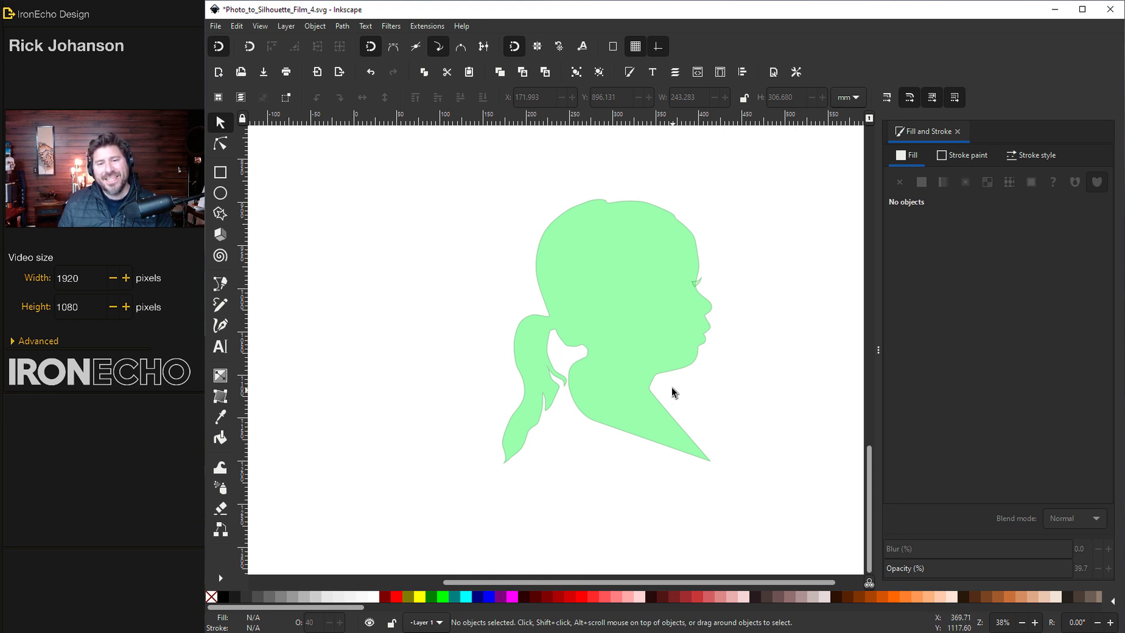
left_click(597, 253)
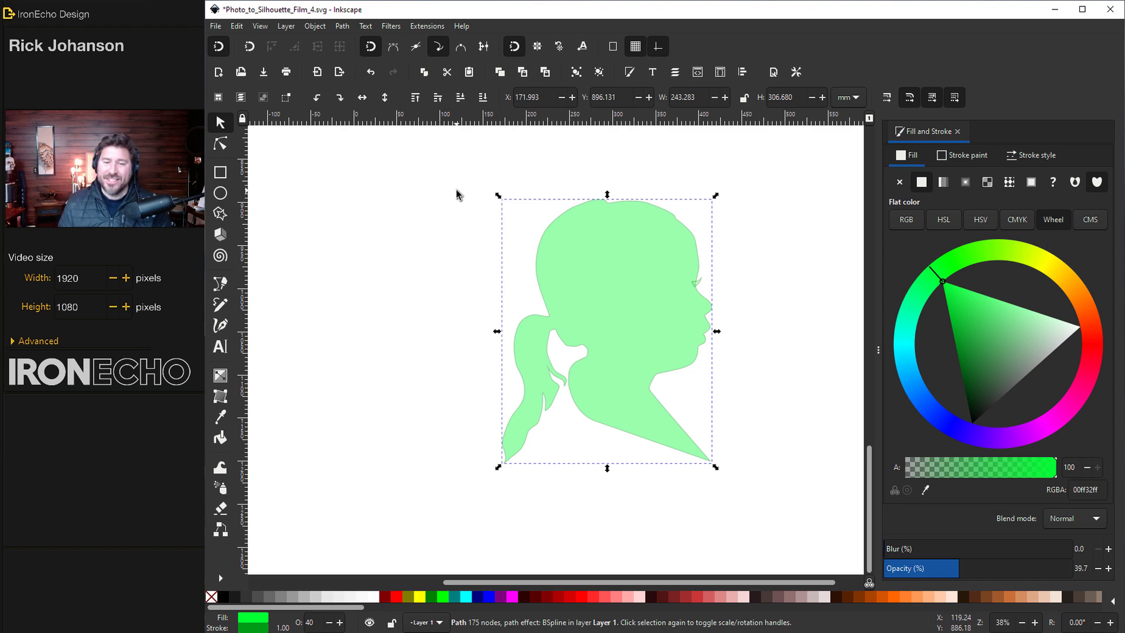
Step: Convert the silhouette with Object to Path, then Union it with the eyelash into one path
left_click(344, 26)
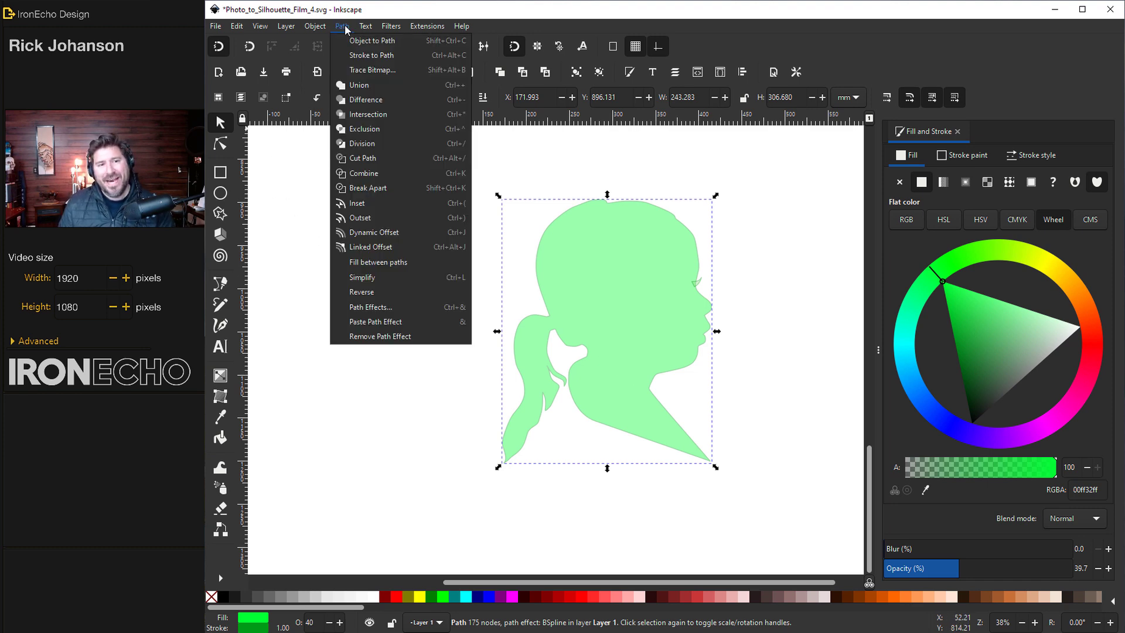
left_click(361, 42)
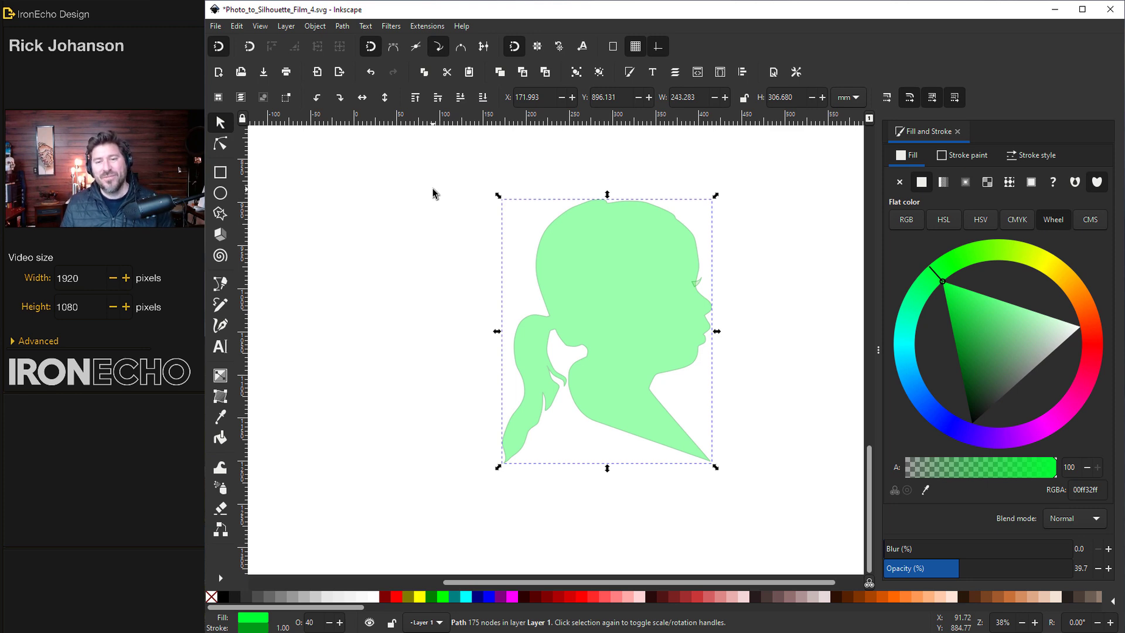
left_click(786, 242)
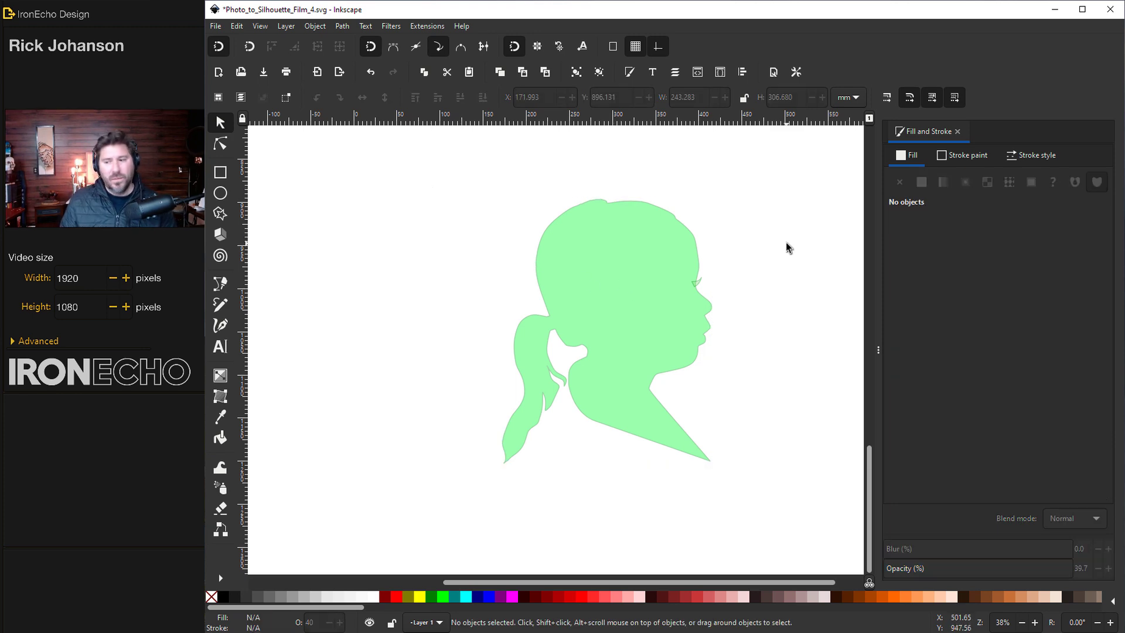
left_click(701, 288)
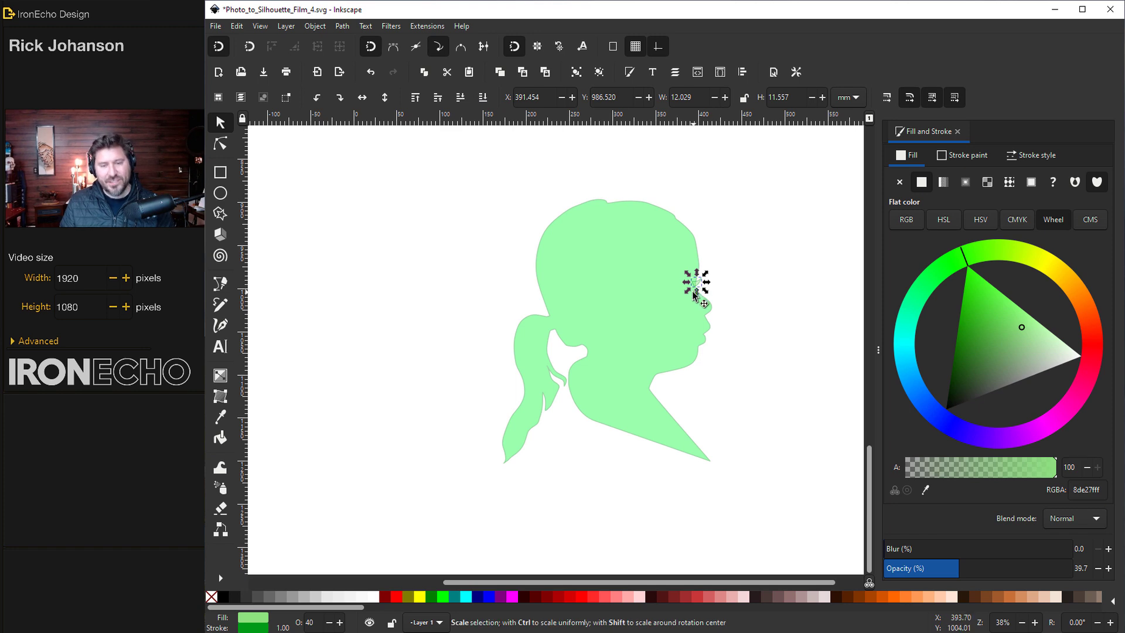
left_click(692, 283, "shift")
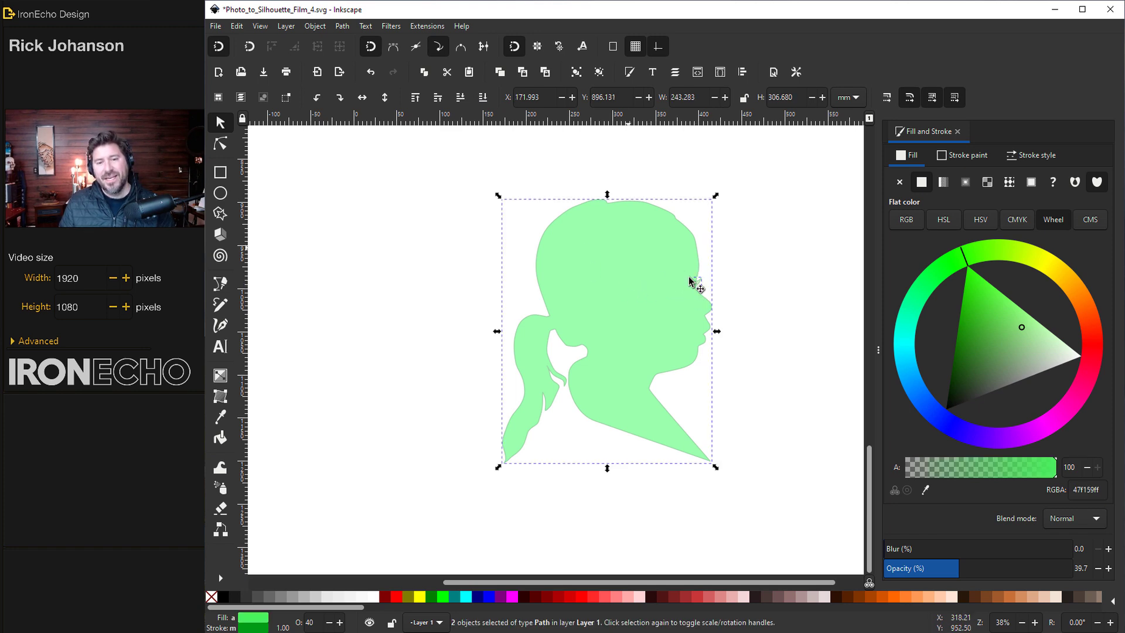
left_click(341, 26)
left_click(359, 85)
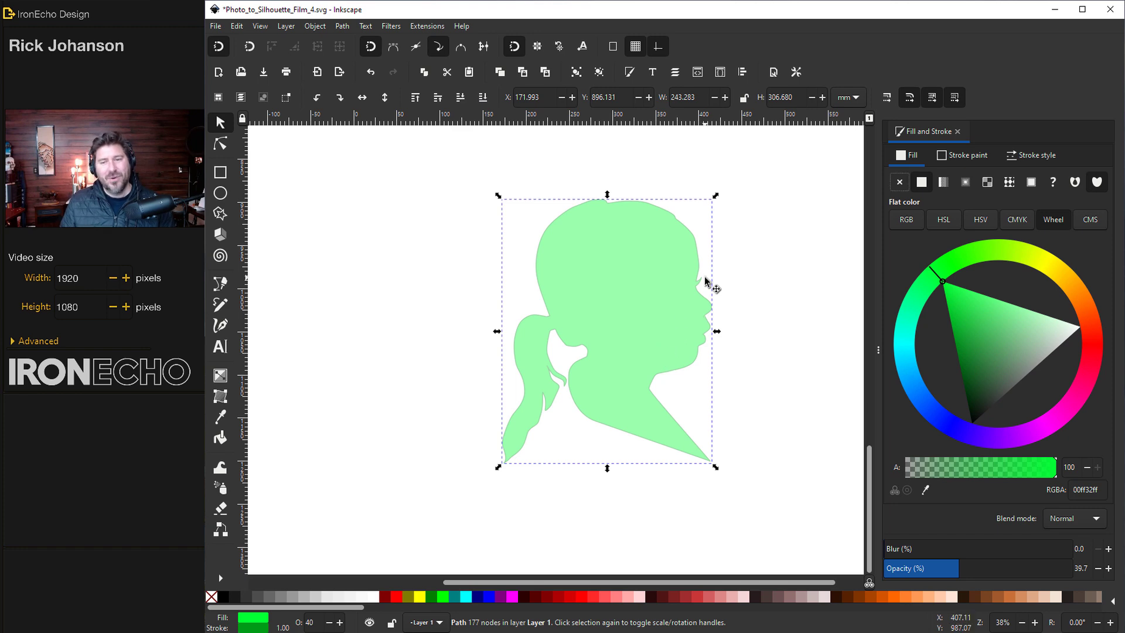
Step: Remove the stroke, set opacity to 100 and fill to black, then nudge the silhouette left
left_click(965, 157)
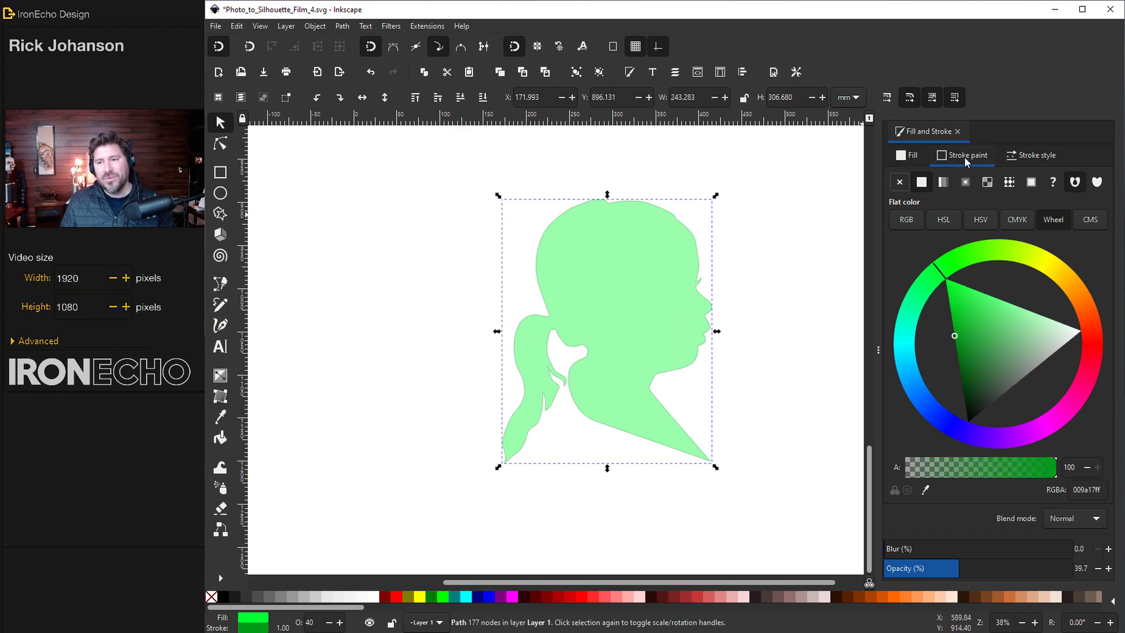
left_click(902, 181)
left_click(913, 155)
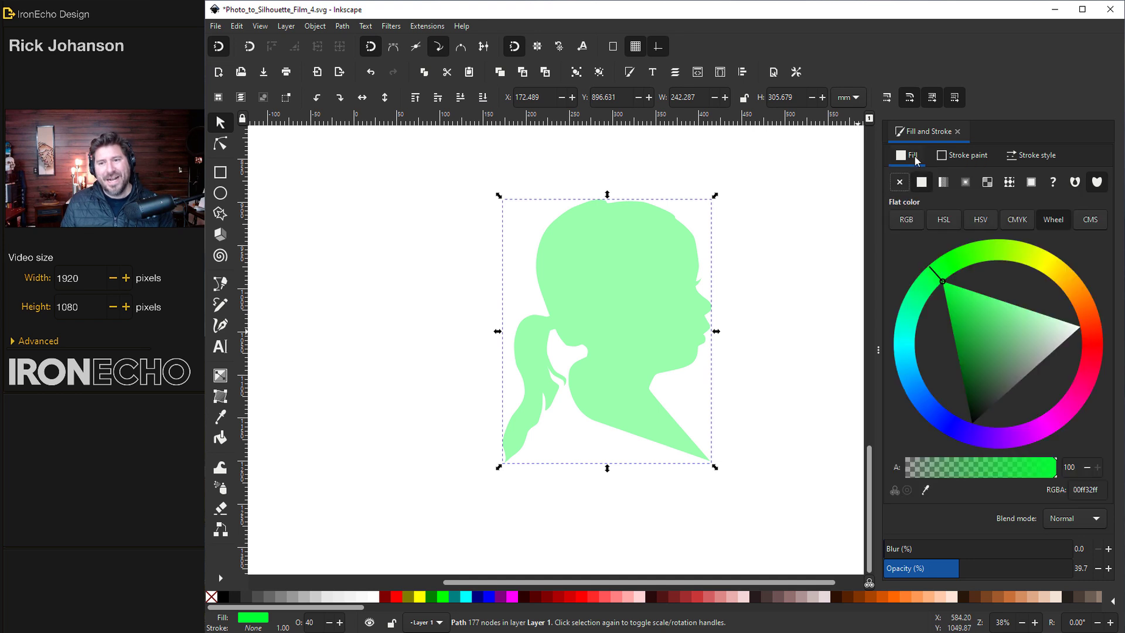
left_click_drag(953, 571, 1073, 568)
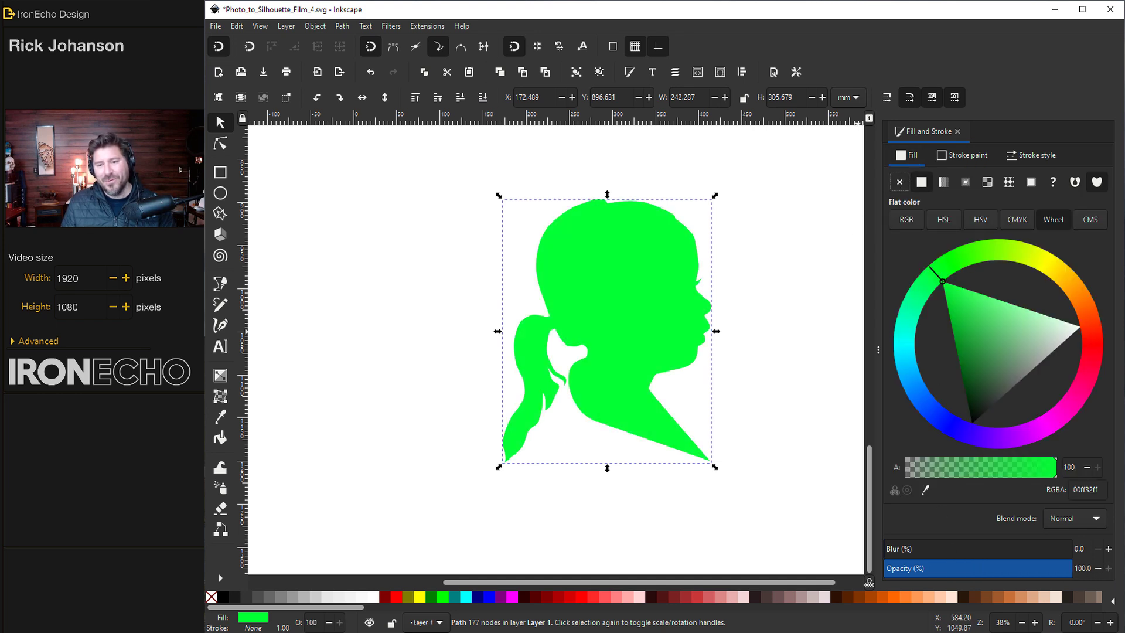
left_click_drag(992, 355, 959, 470)
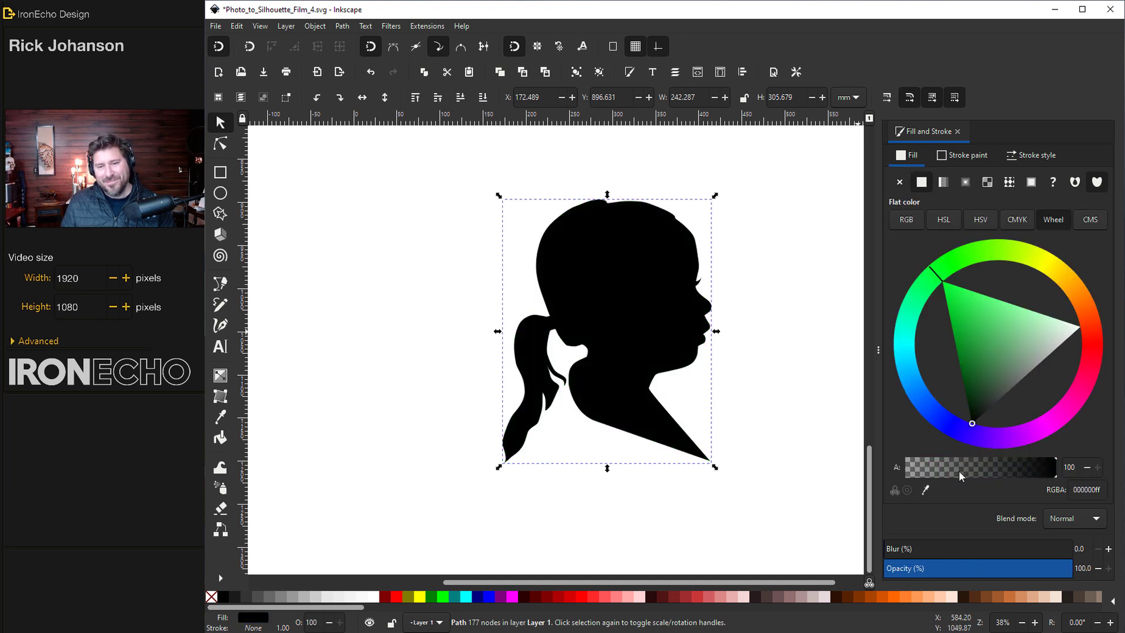
left_click(810, 417)
left_click_drag(667, 353, 639, 352)
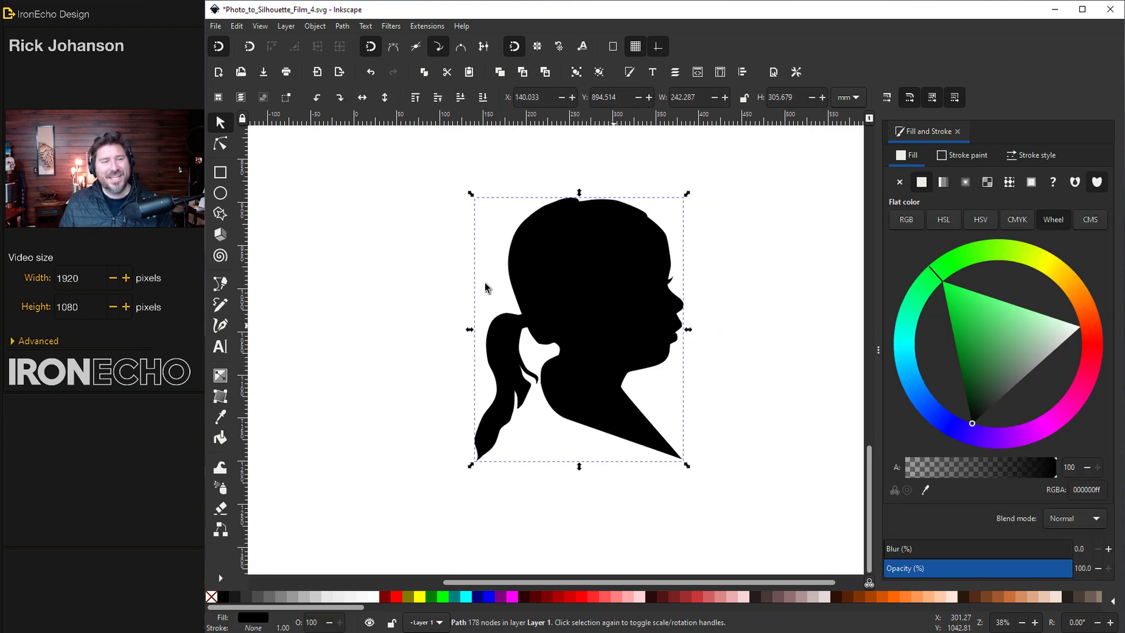
Step: Bend the lower straight edge and adjust the lower-right node's handle into a smooth sweeping curve
left_click(221, 143)
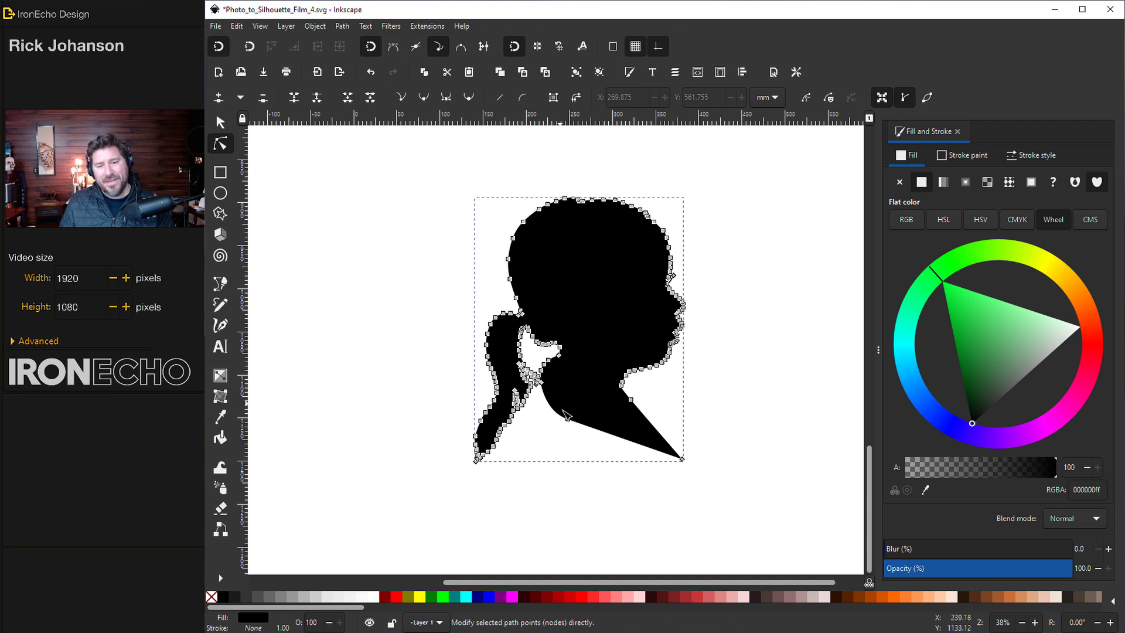
left_click_drag(599, 429, 602, 428)
left_click(683, 459)
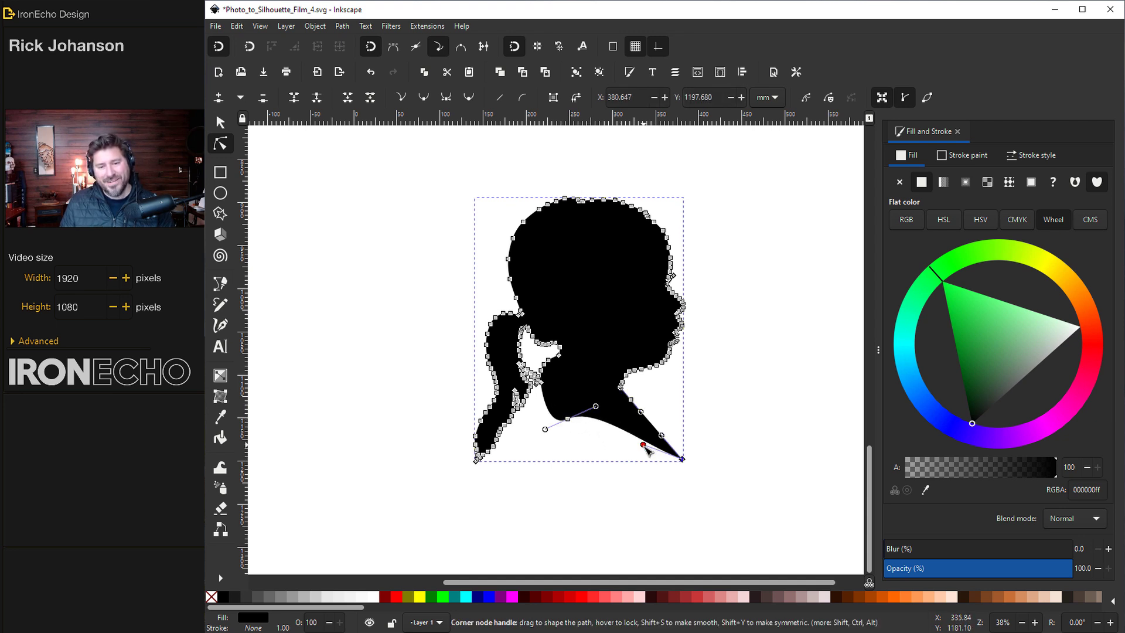
left_click_drag(661, 436, 656, 433)
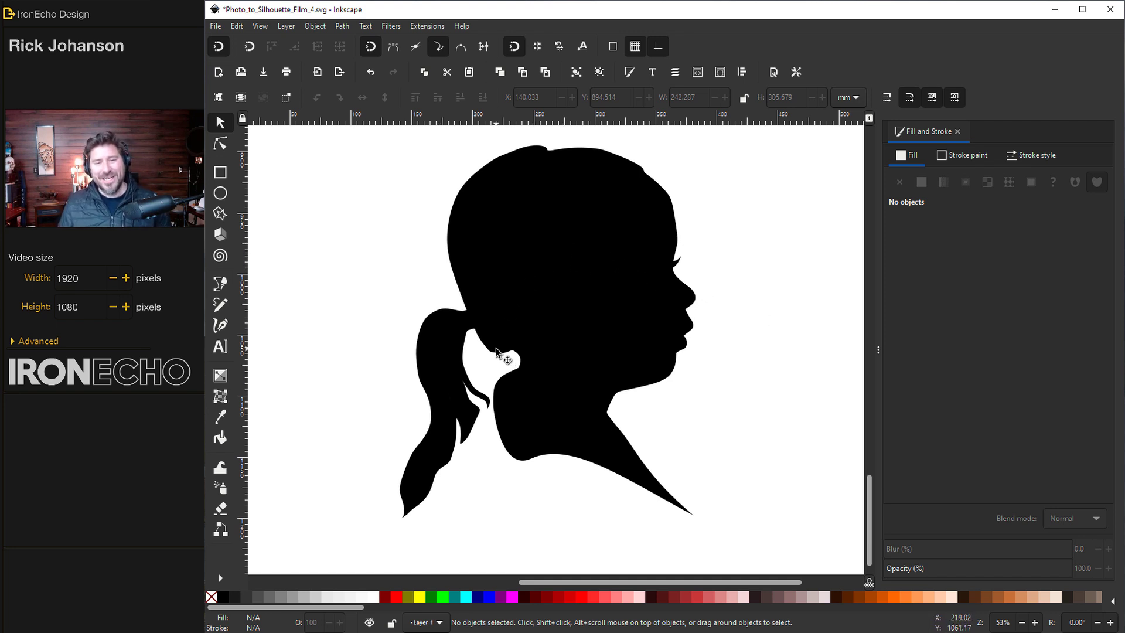
left_click(599, 384)
left_click(780, 329)
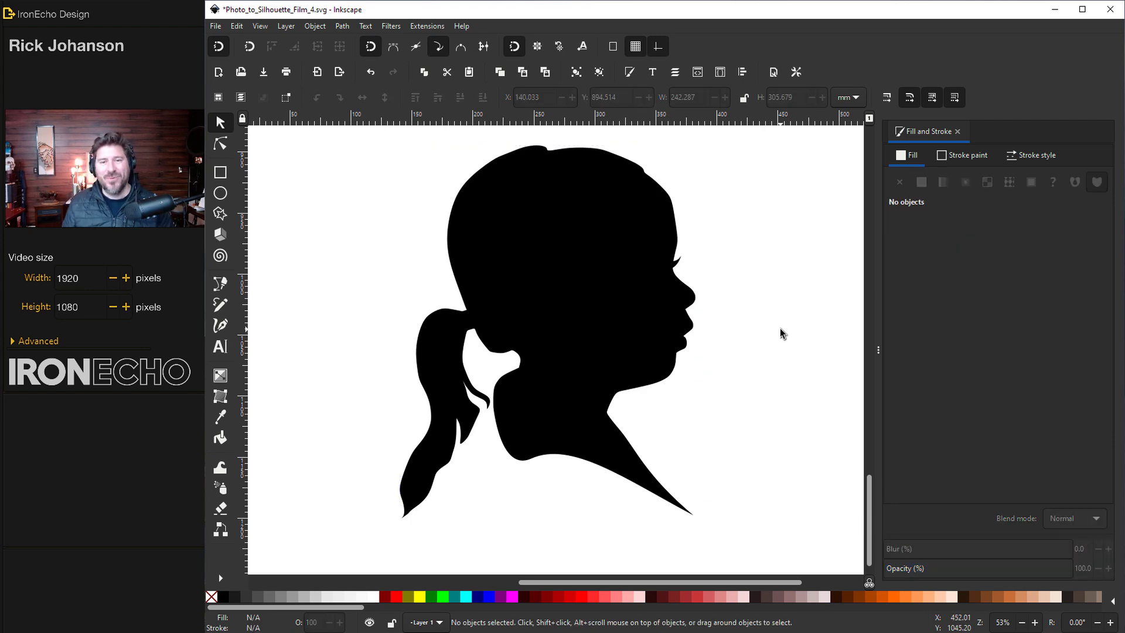